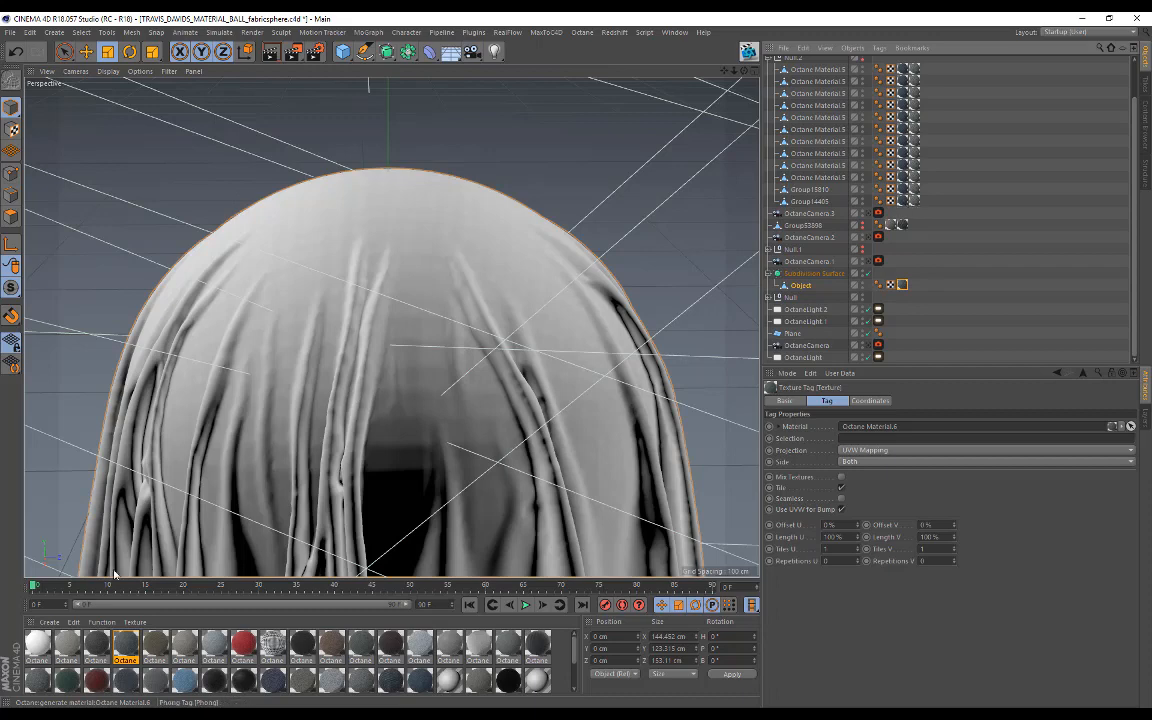
# Open Octane Material.7 for editing and add an Octane ImageTexture to its diffuse channel.
pyautogui.doubleClick(37, 645)
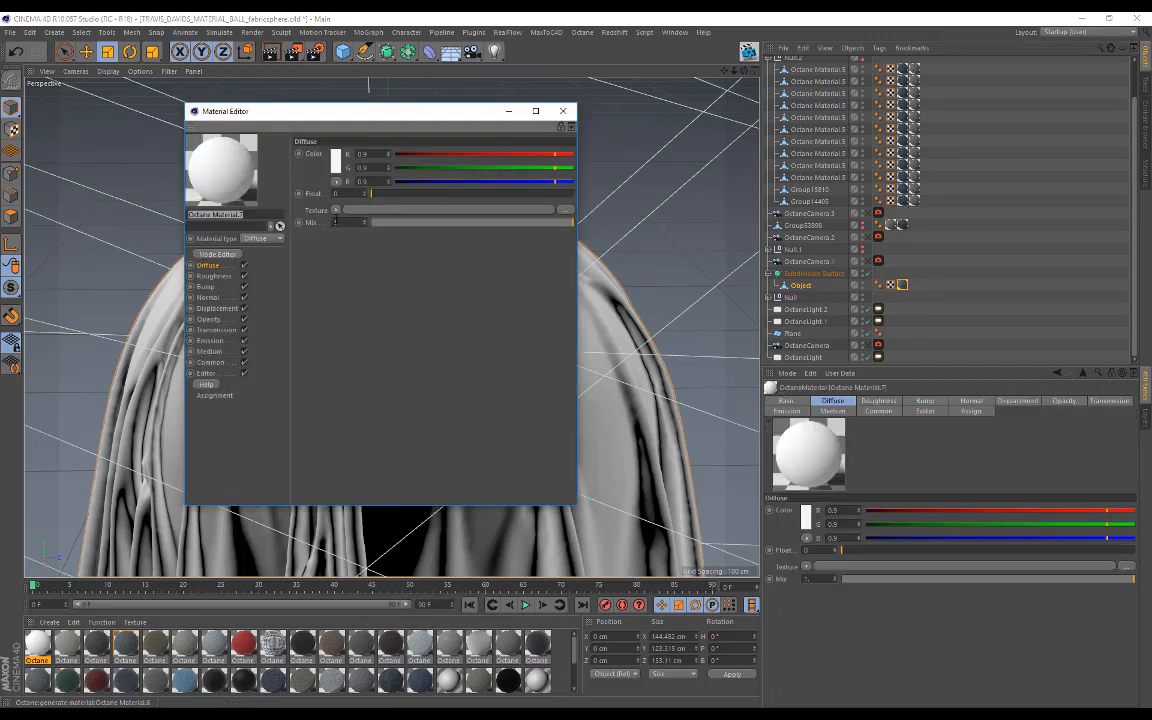
pyautogui.click(335, 210)
pyautogui.moveTo(377, 447)
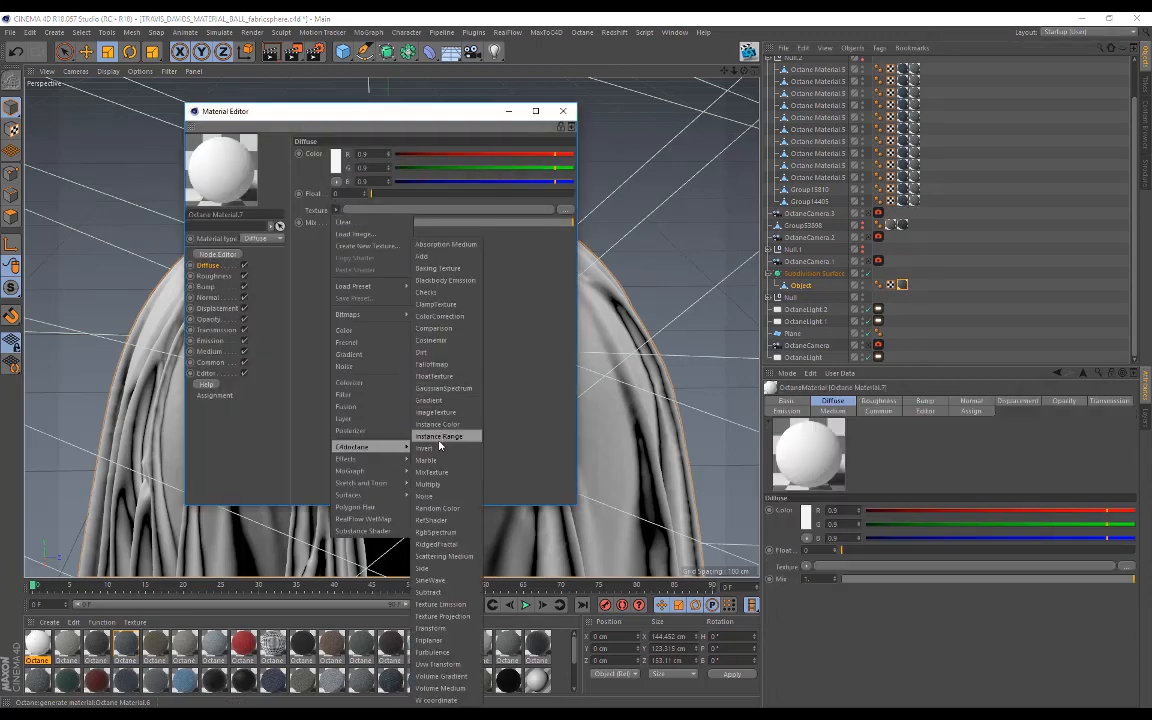
pyautogui.click(440, 411)
# Switch to the Textile Patterns (4K) Part 2 folder, open Fabric 49 (4K) (Experimental Netting) and preview FABRIC49.jpg.
pyautogui.click(339, 717)
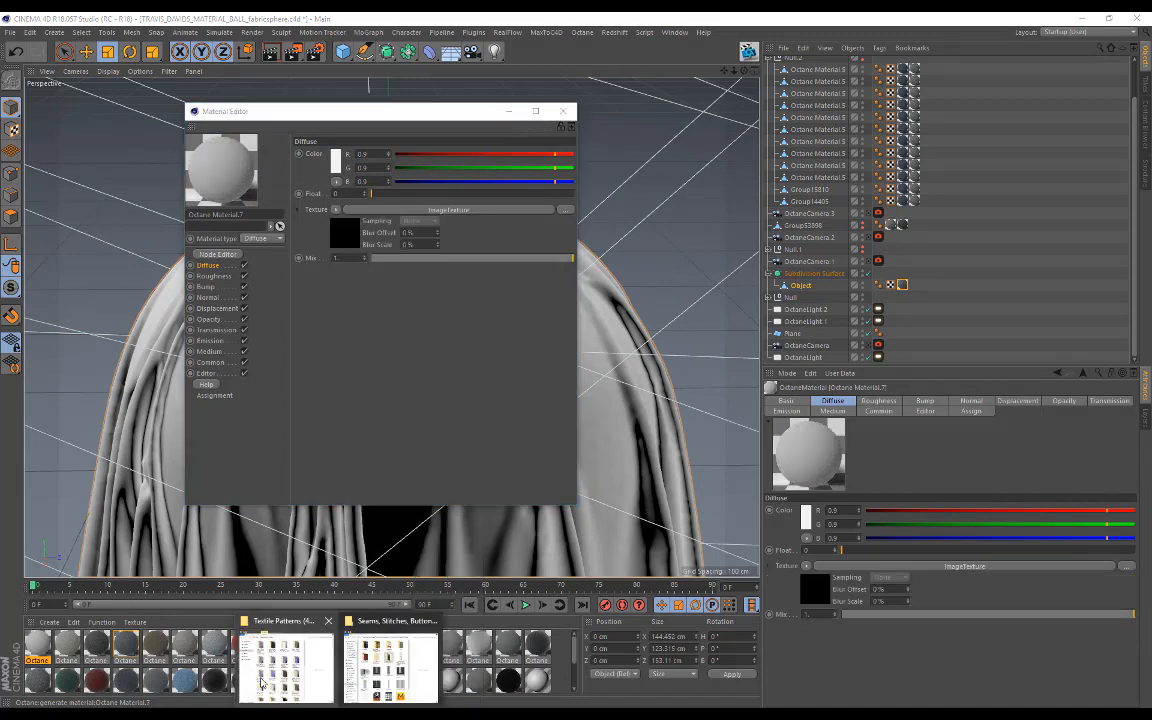
pyautogui.click(262, 683)
pyautogui.scroll(-5, 597, 486)
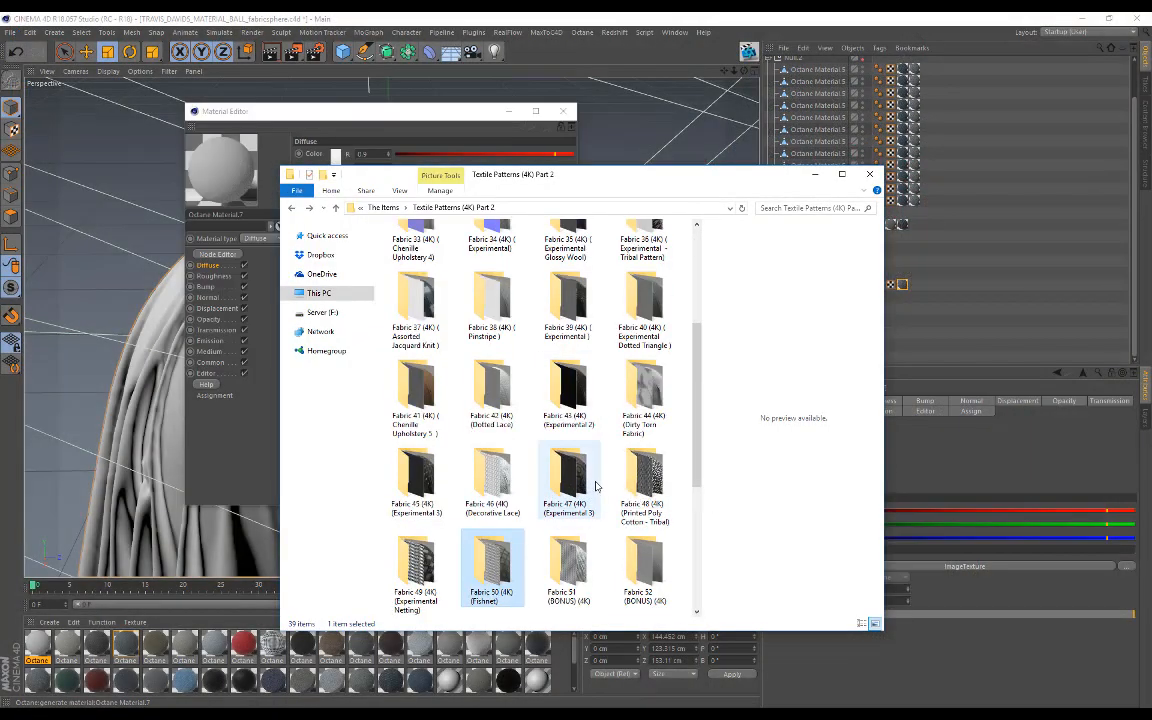
pyautogui.scroll(-3, 597, 486)
pyautogui.scroll(3, 591, 489)
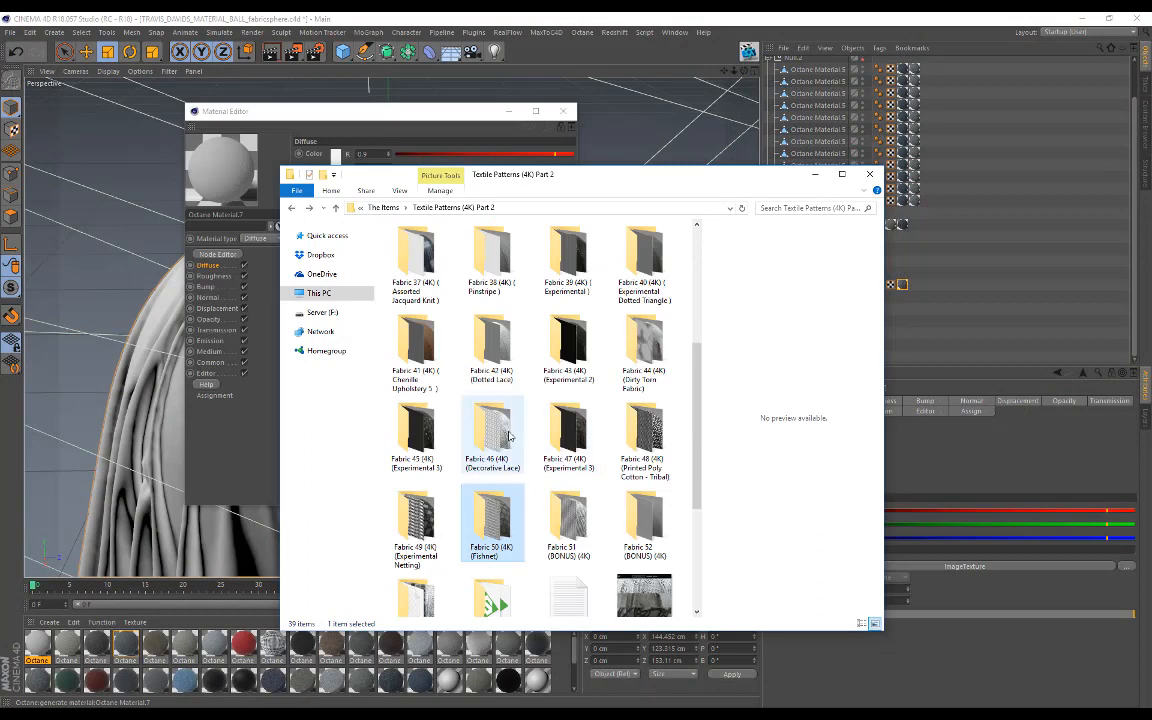
pyautogui.doubleClick(424, 518)
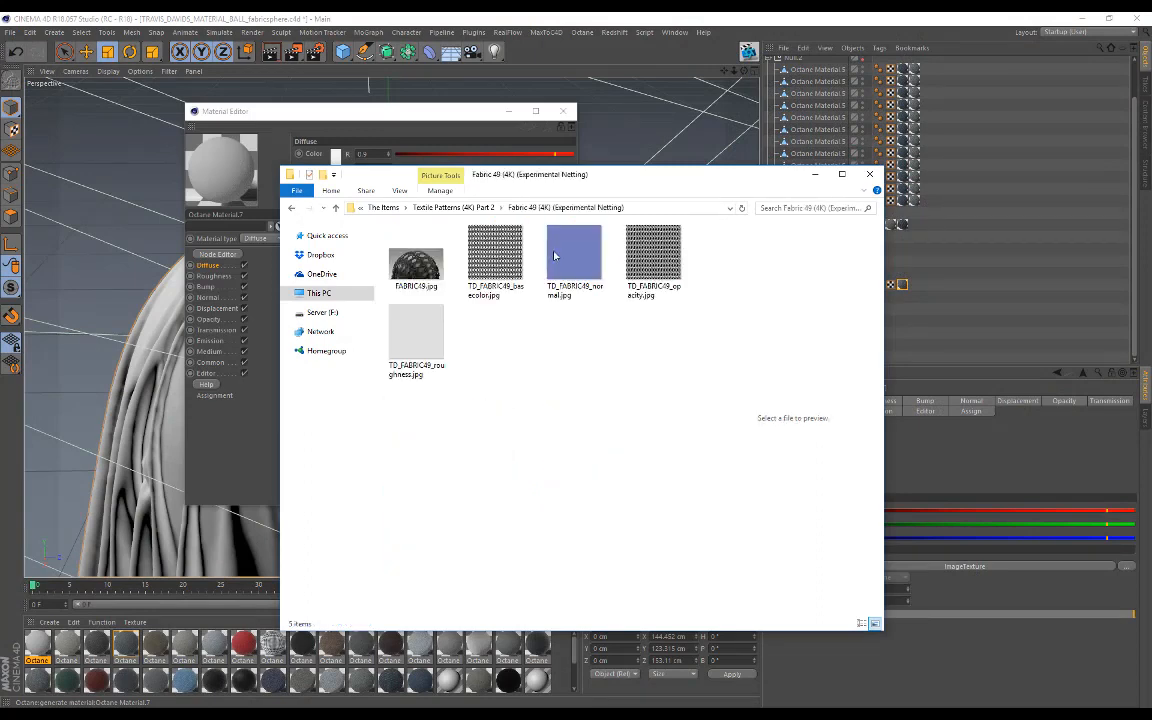
pyautogui.moveTo(0, 114); pyautogui.dragTo(0, 150)
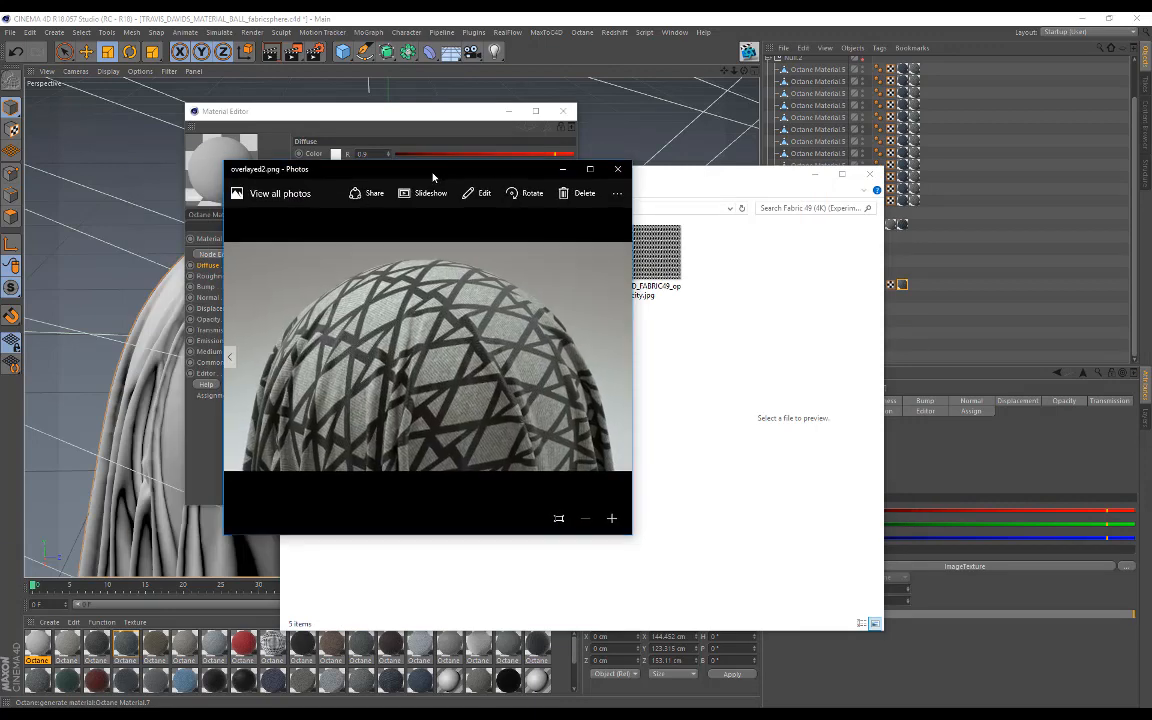
pyautogui.click(441, 276)
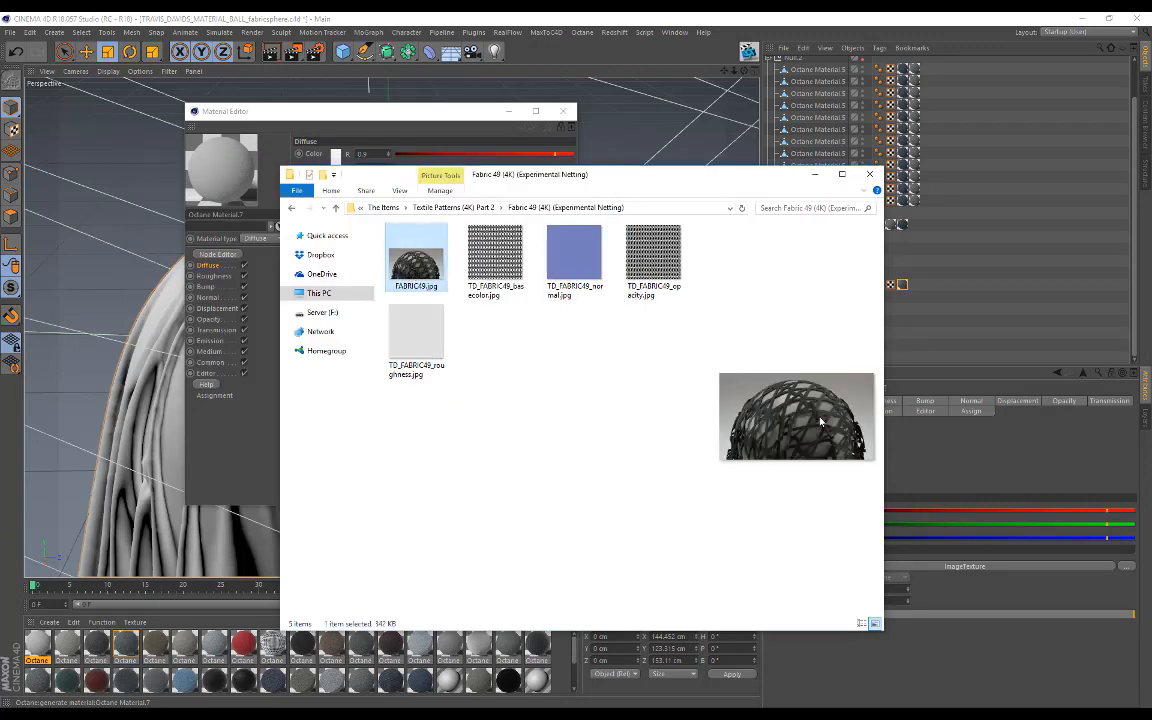
# Load TD_FABRIC49_basecolor.jpg into the diffuse image texture, declining to copy it to the project location.
pyautogui.moveTo(476, 180); pyautogui.dragTo(670, 215)
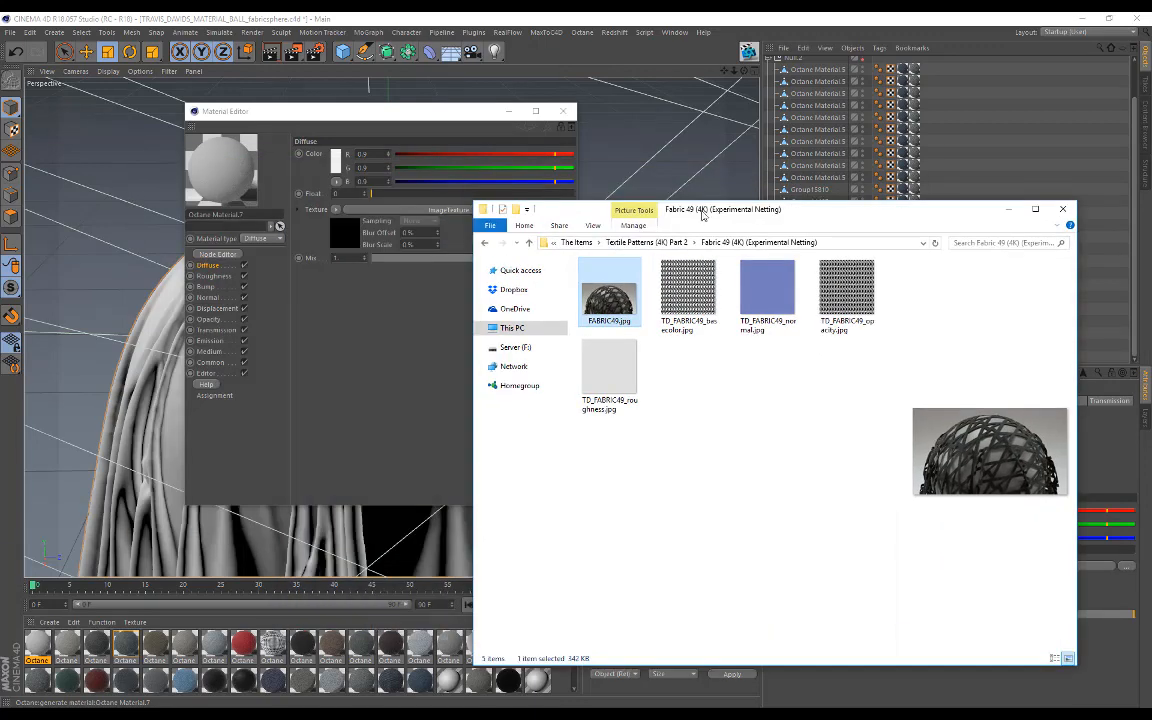
pyautogui.click(695, 315)
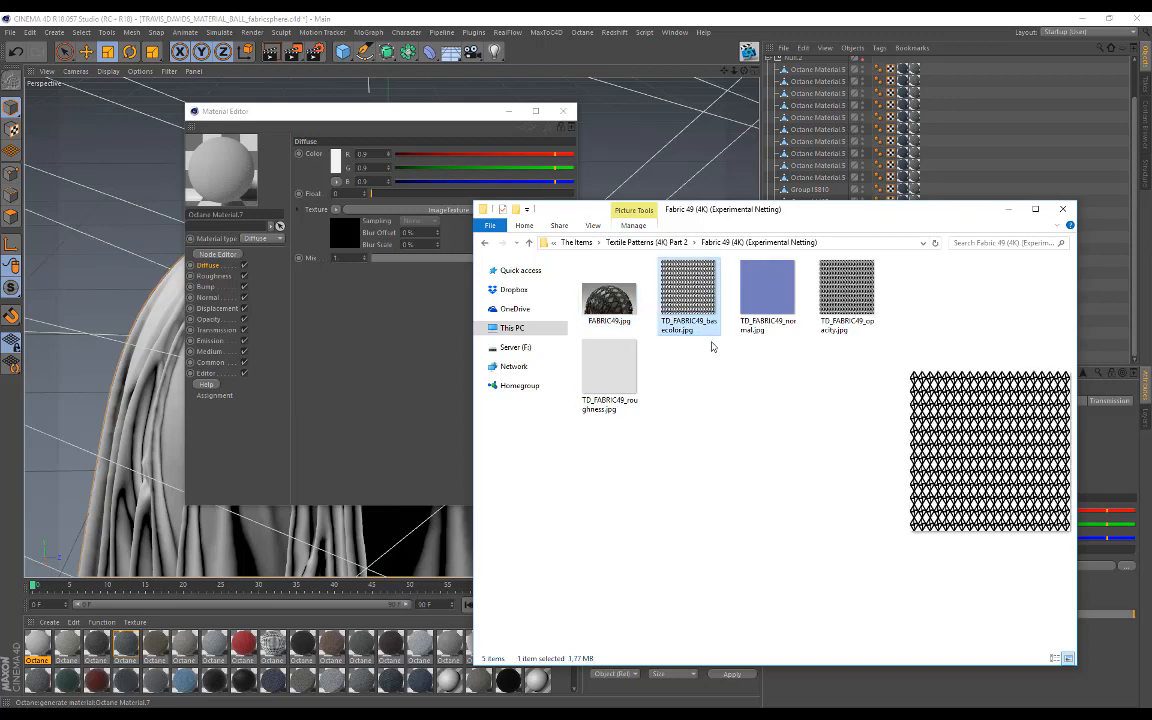
pyautogui.moveTo(349, 247); pyautogui.dragTo(347, 240)
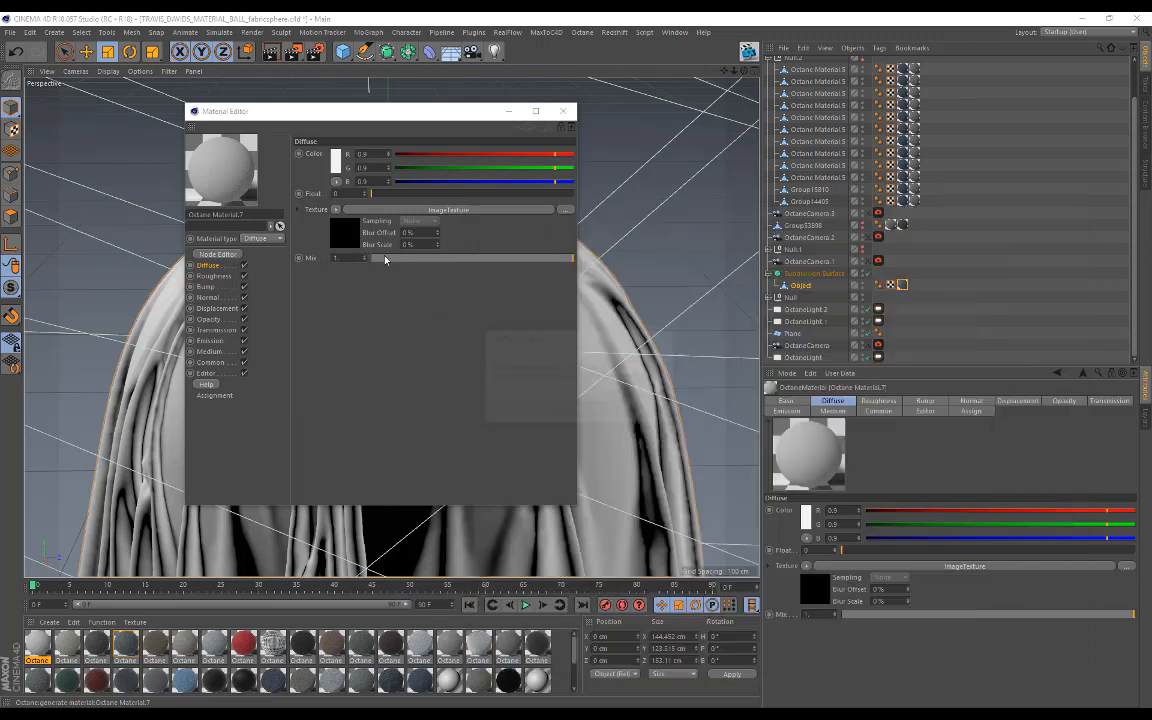
pyautogui.click(640, 409)
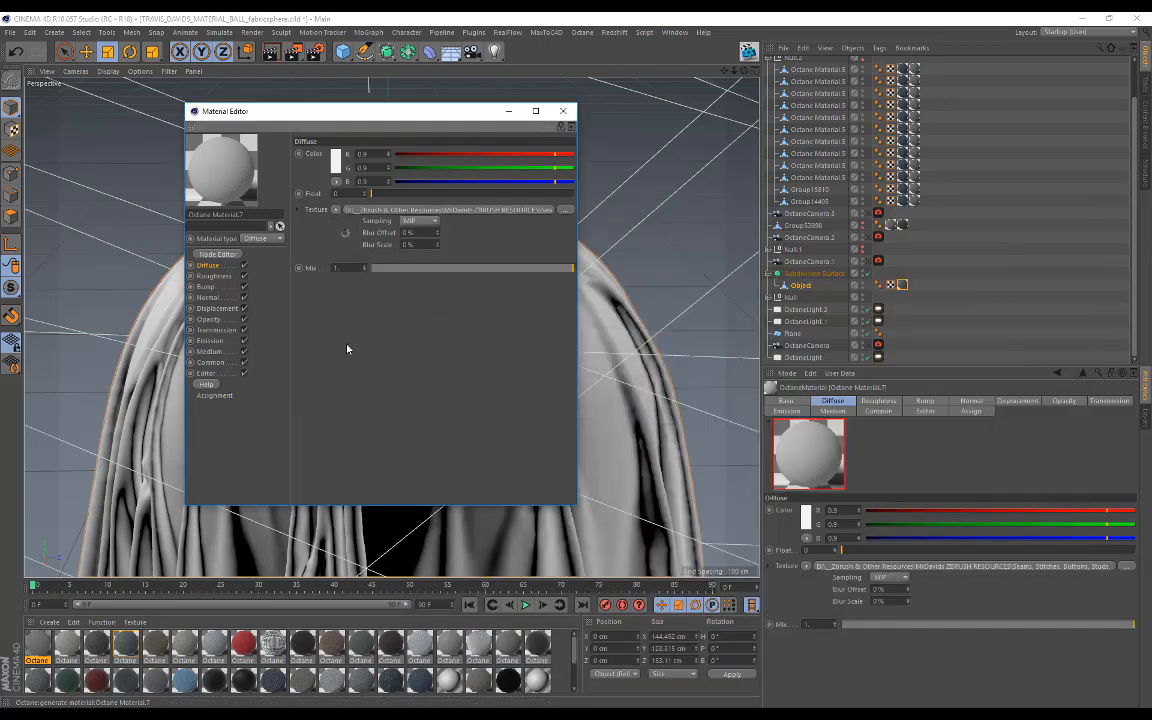
# Add an Octane ImageTexture to the material's roughness channel and open its shader settings.
pyautogui.click(213, 277)
pyautogui.click(337, 210)
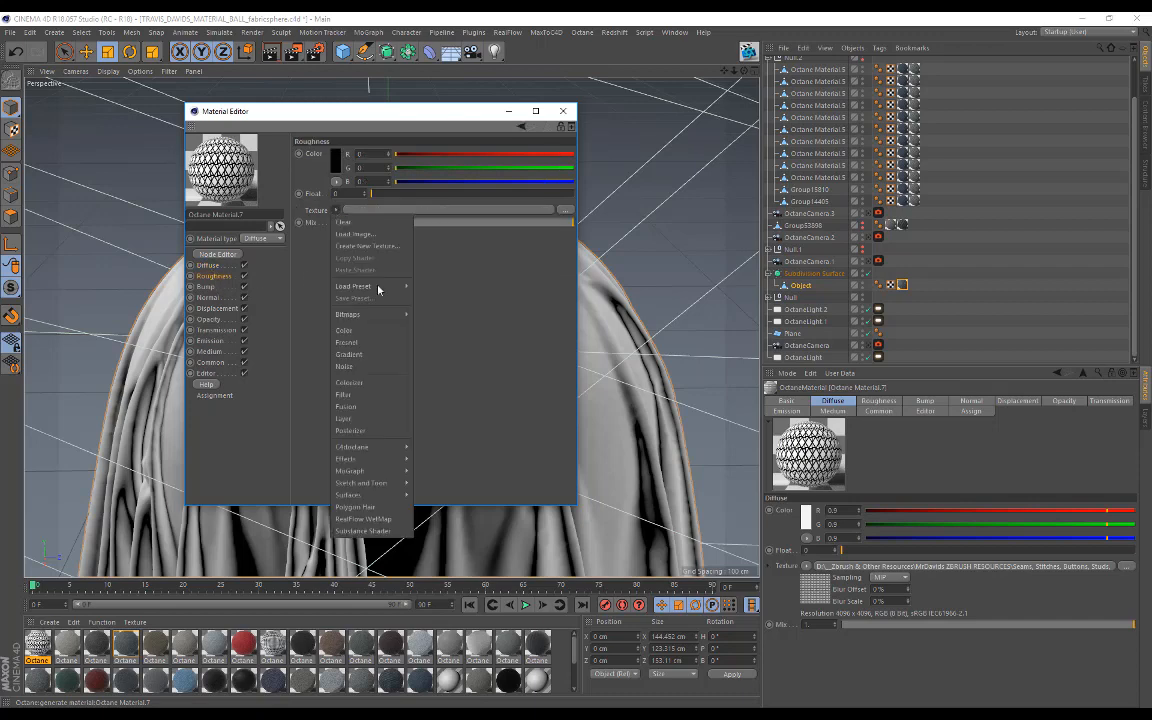
pyautogui.moveTo(365, 446)
pyautogui.click(435, 412)
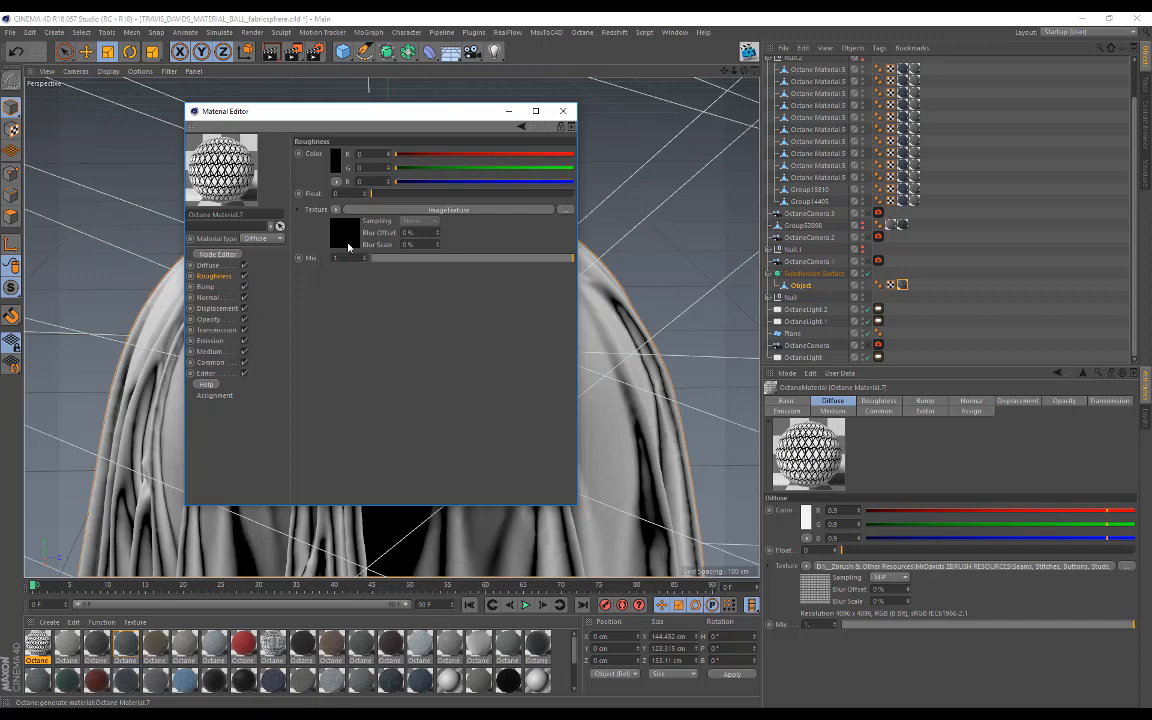
pyautogui.click(348, 246)
# Load TD_FABRIC49_roughness.jpg from the Fabric 49 folder into the roughness image texture without making a project copy.
pyautogui.click(340, 713)
pyautogui.click(256, 682)
pyautogui.click(734, 444)
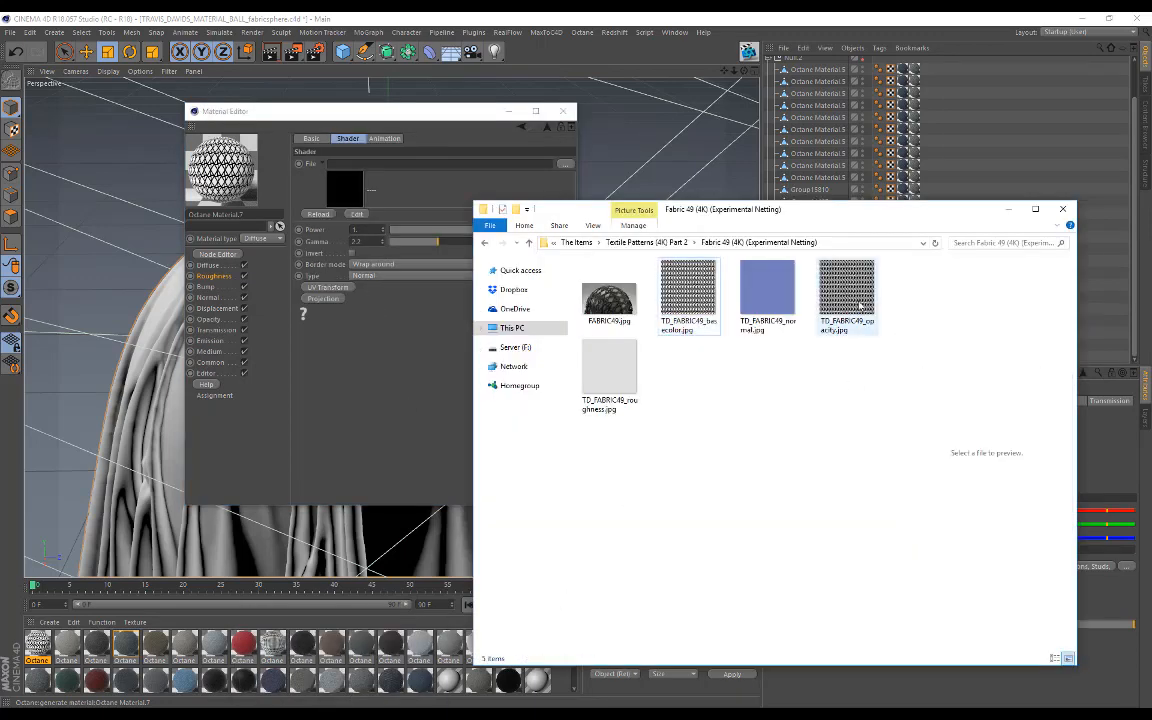
pyautogui.moveTo(614, 380); pyautogui.dragTo(337, 196)
pyautogui.click(622, 409)
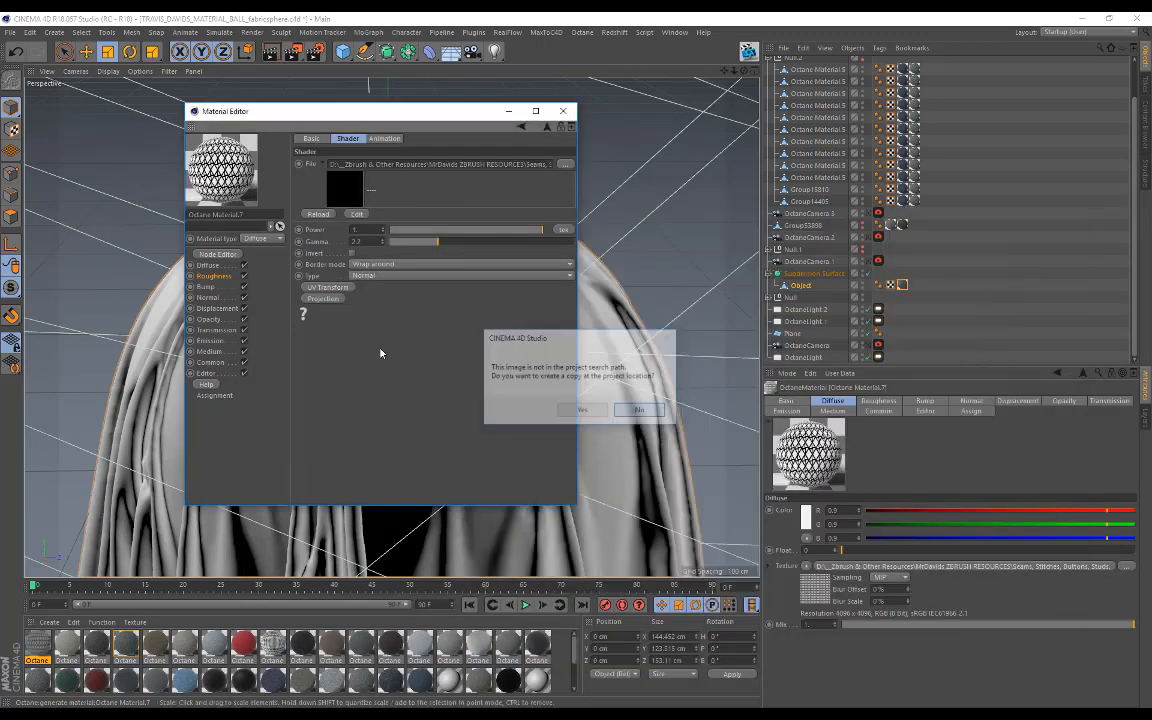
# Set the material type to Glossy and add an Octane ImageTexture to its normal channel.
pyautogui.click(267, 240)
pyautogui.click(264, 262)
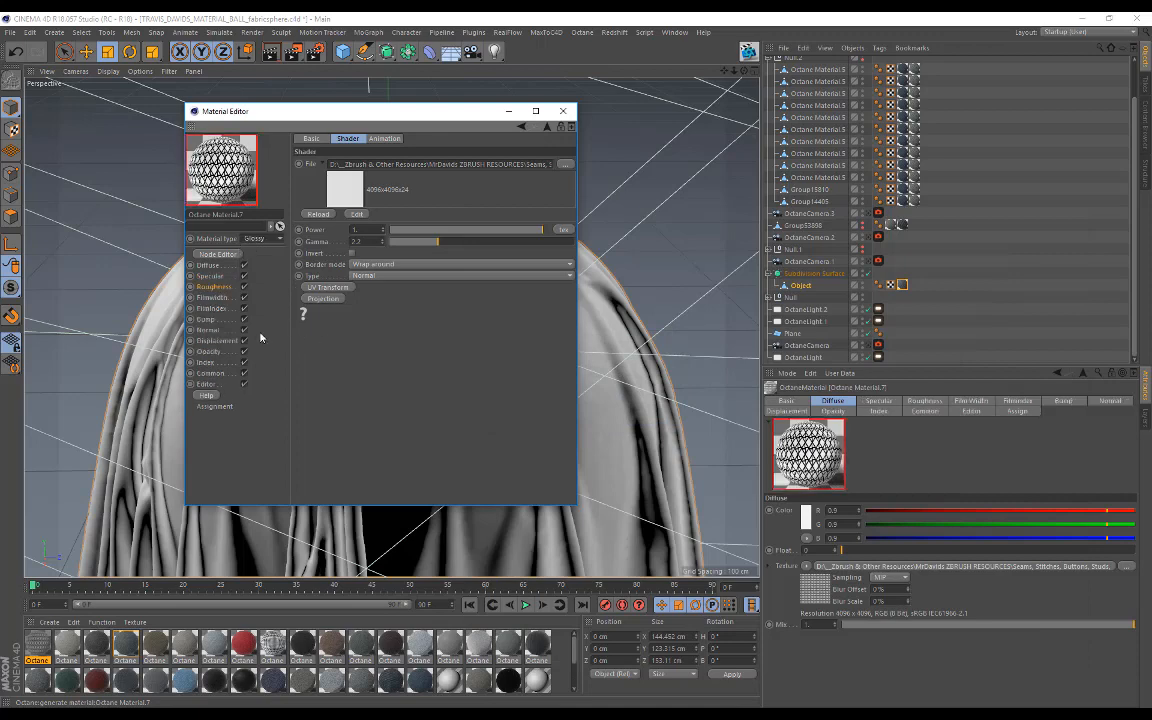
pyautogui.click(208, 330)
pyautogui.click(335, 158)
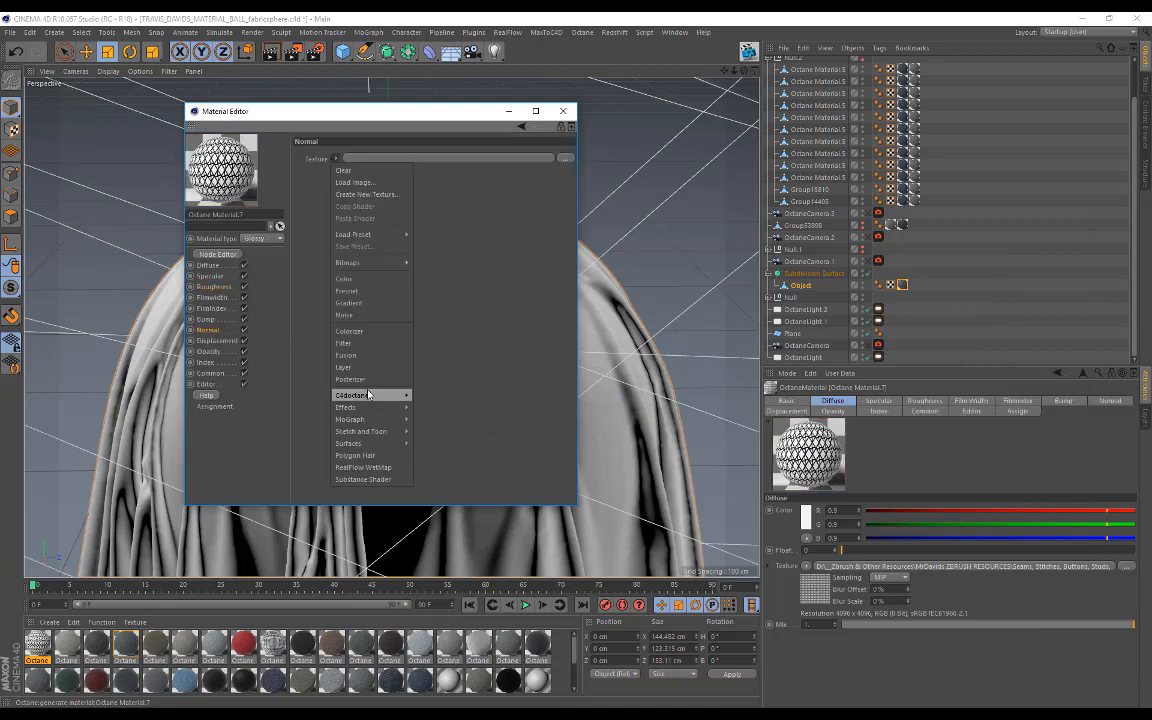
pyautogui.moveTo(360, 378)
pyautogui.click(405, 383)
# Load TD_FABRIC49_normal.jpg from the Fabric 49 folder into the normal image texture without making a project copy.
pyautogui.click(340, 715)
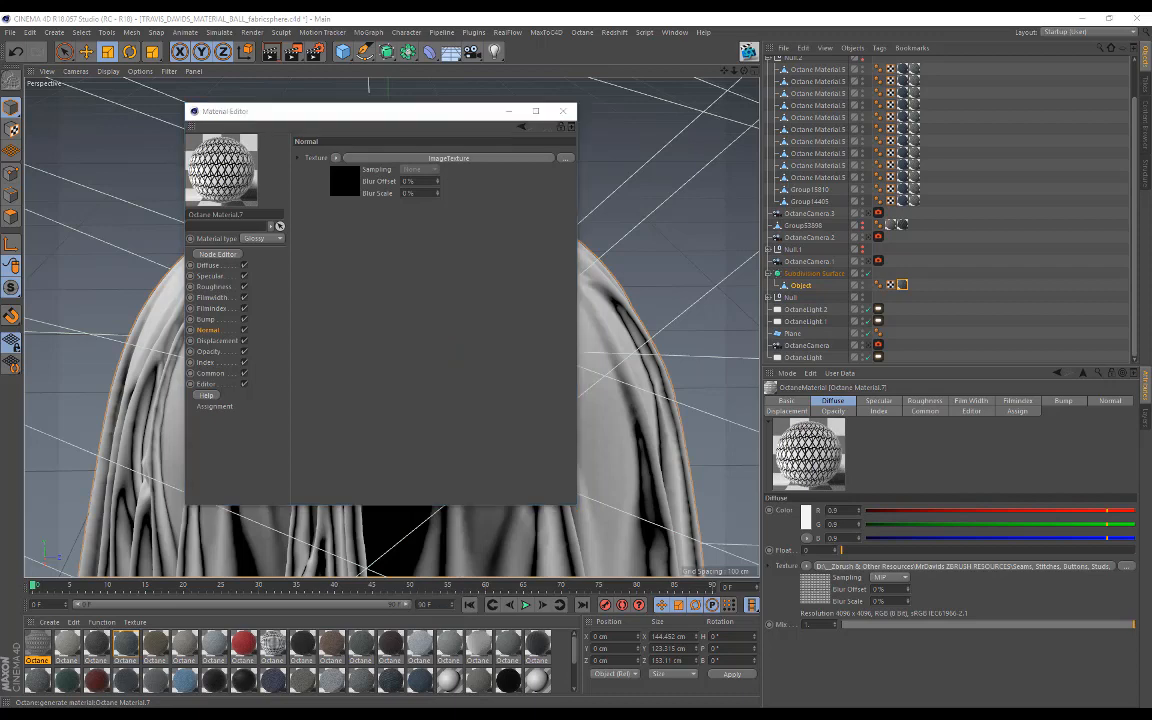
pyautogui.click(281, 681)
pyautogui.moveTo(778, 302); pyautogui.dragTo(305, 170)
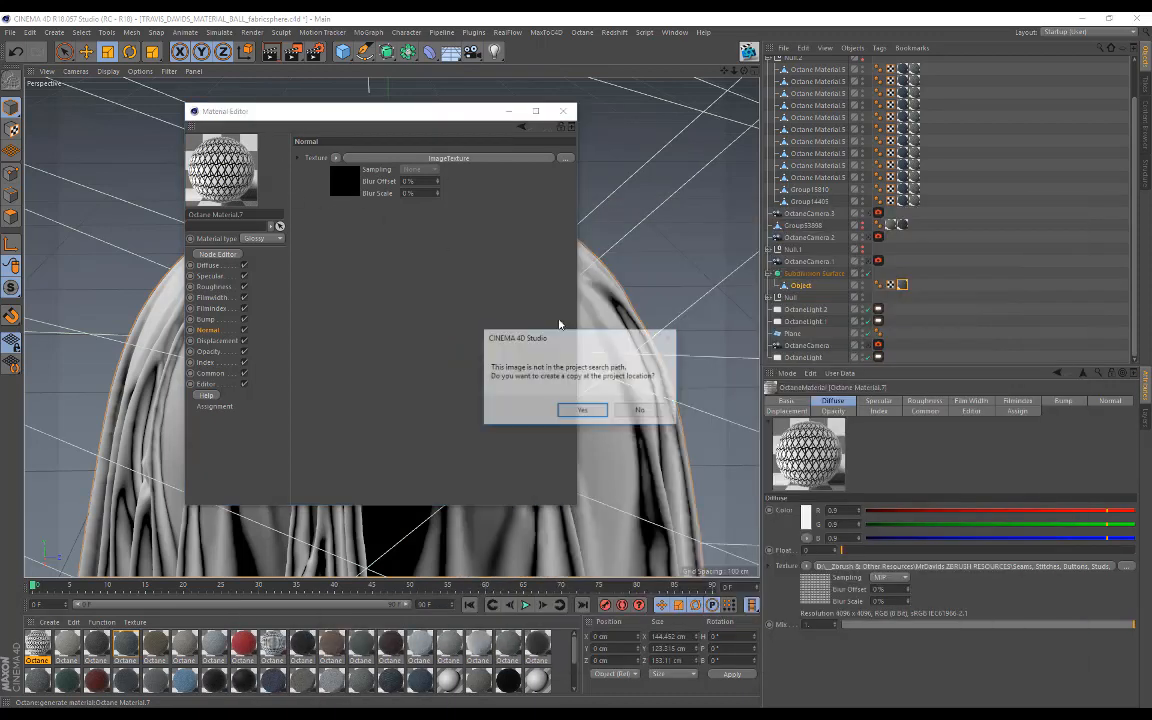
pyautogui.click(637, 410)
# Add an Octane ImageTexture to the material's opacity channel.
pyautogui.click(208, 351)
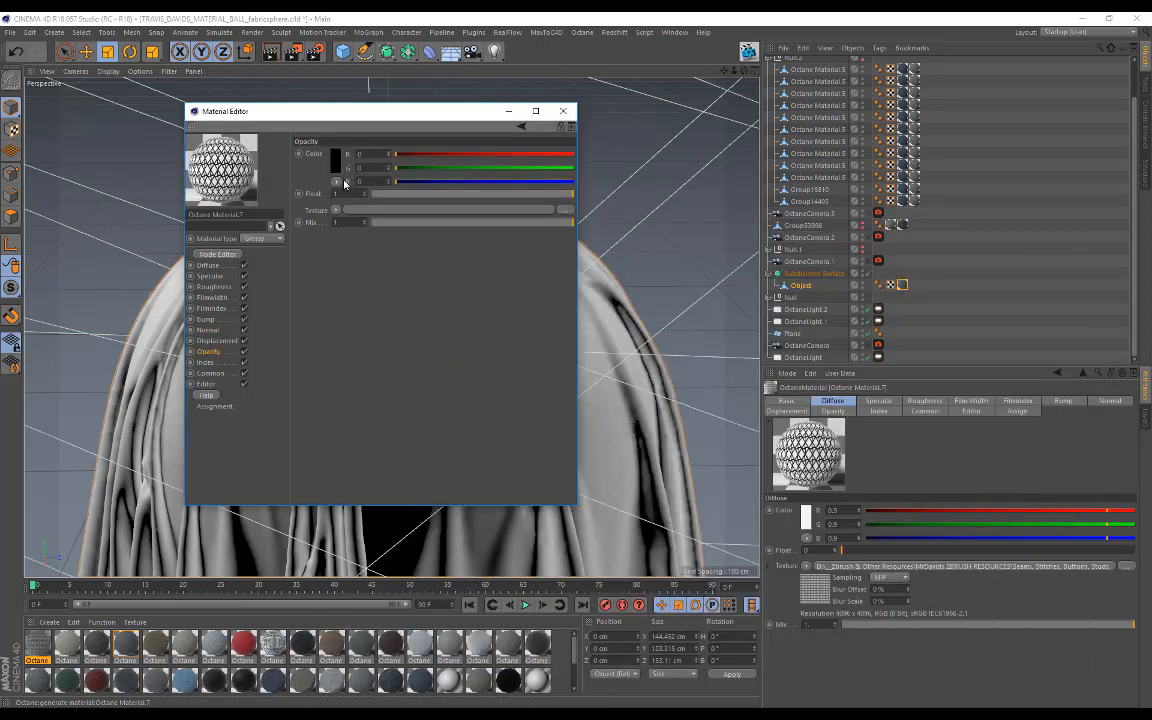
pyautogui.click(336, 210)
pyautogui.moveTo(370, 446)
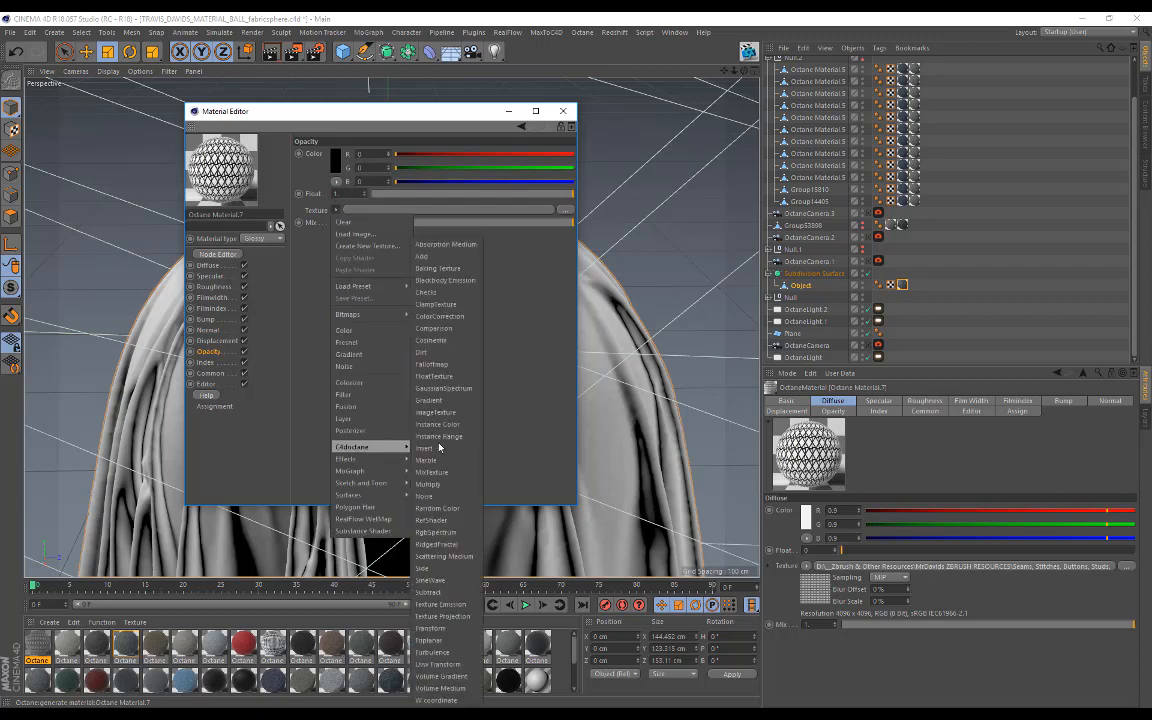
pyautogui.click(452, 412)
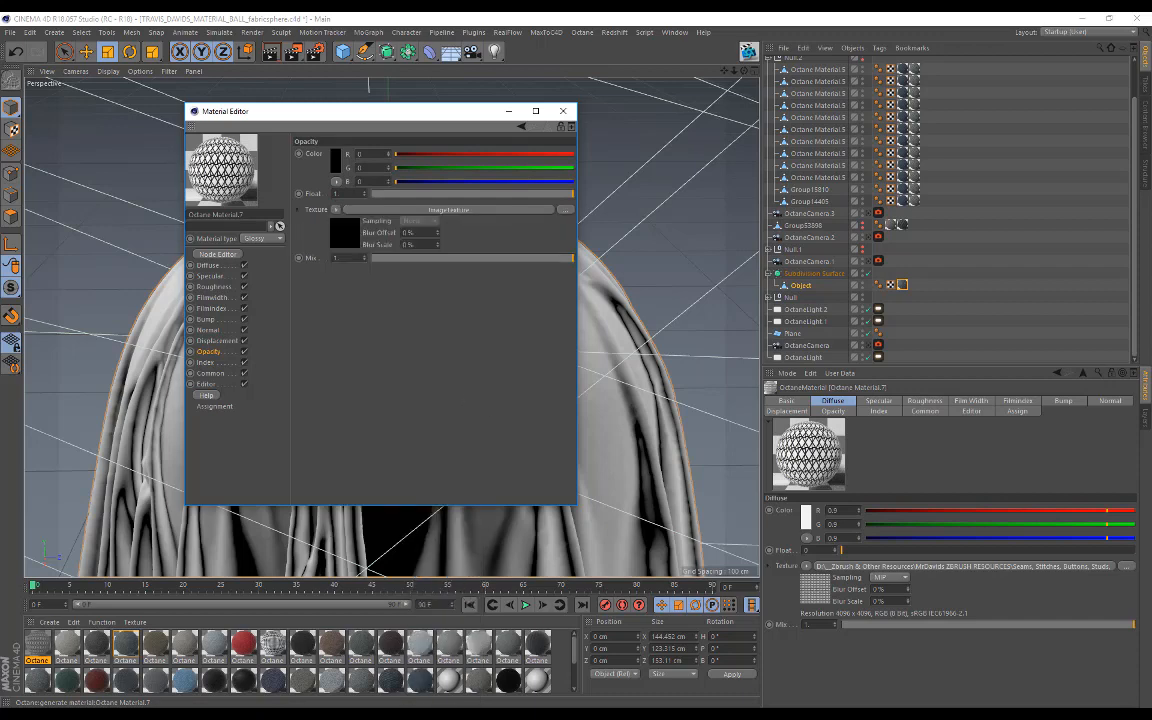
# Load TD_FABRIC49_opacity.jpg from the Fabric 49 folder into the opacity image texture without making a project copy.
pyautogui.moveTo(348, 713)
pyautogui.click(277, 676)
pyautogui.moveTo(848, 296); pyautogui.dragTo(351, 243)
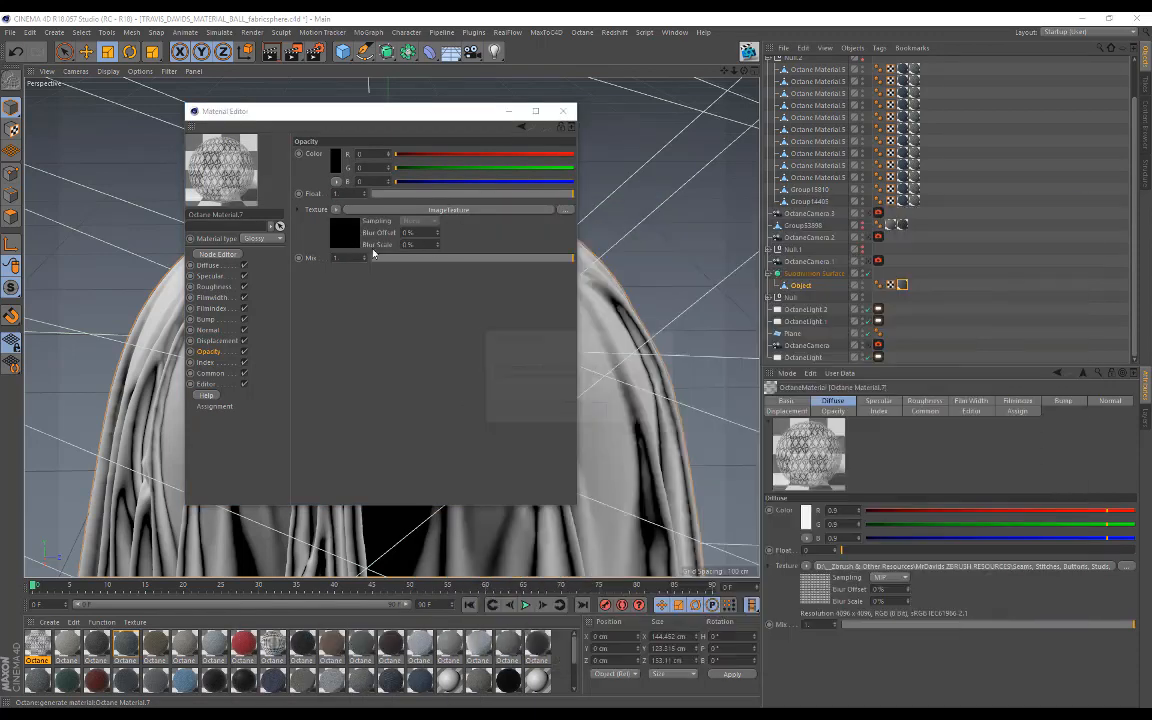
pyautogui.click(655, 411)
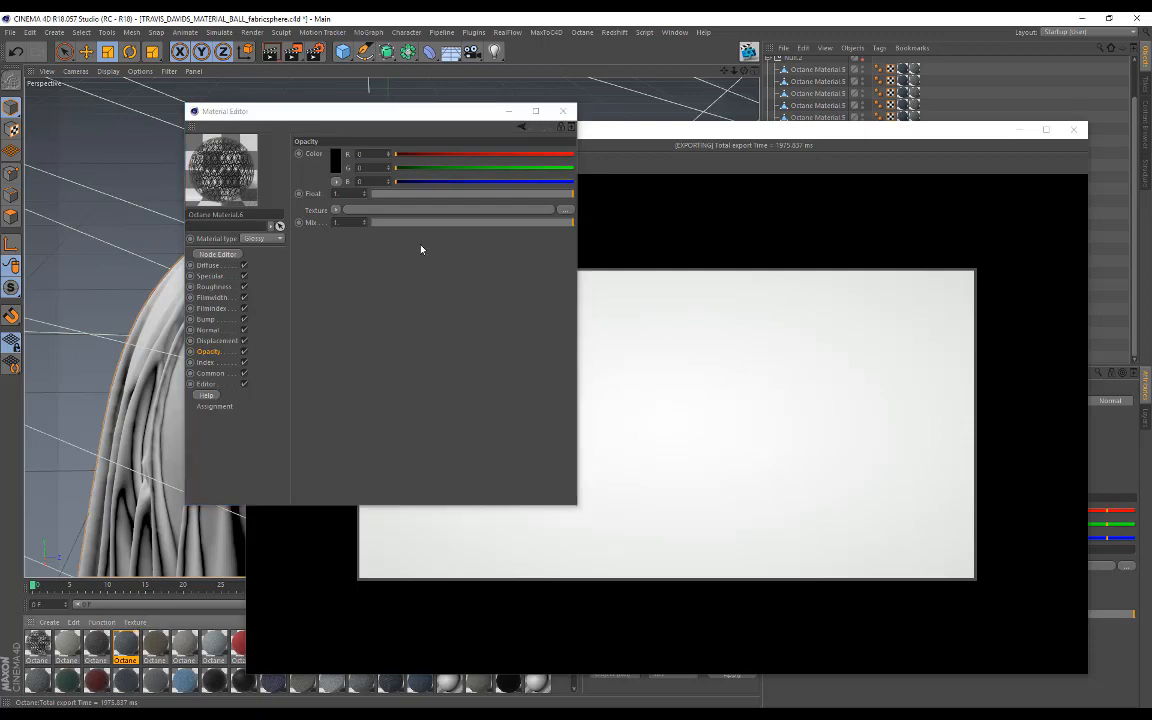
# Close the material editor, then reopen Octane Material.6 and show its diffuse channel.
pyautogui.moveTo(263, 111); pyautogui.dragTo(171, 87)
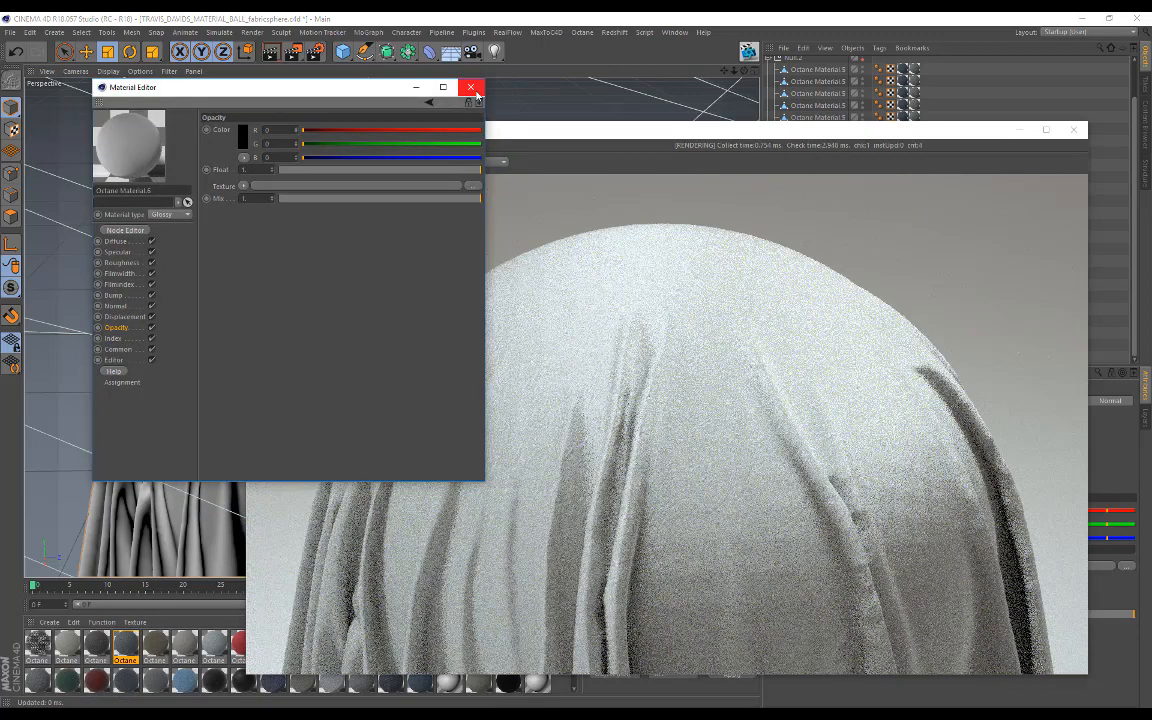
pyautogui.click(476, 92)
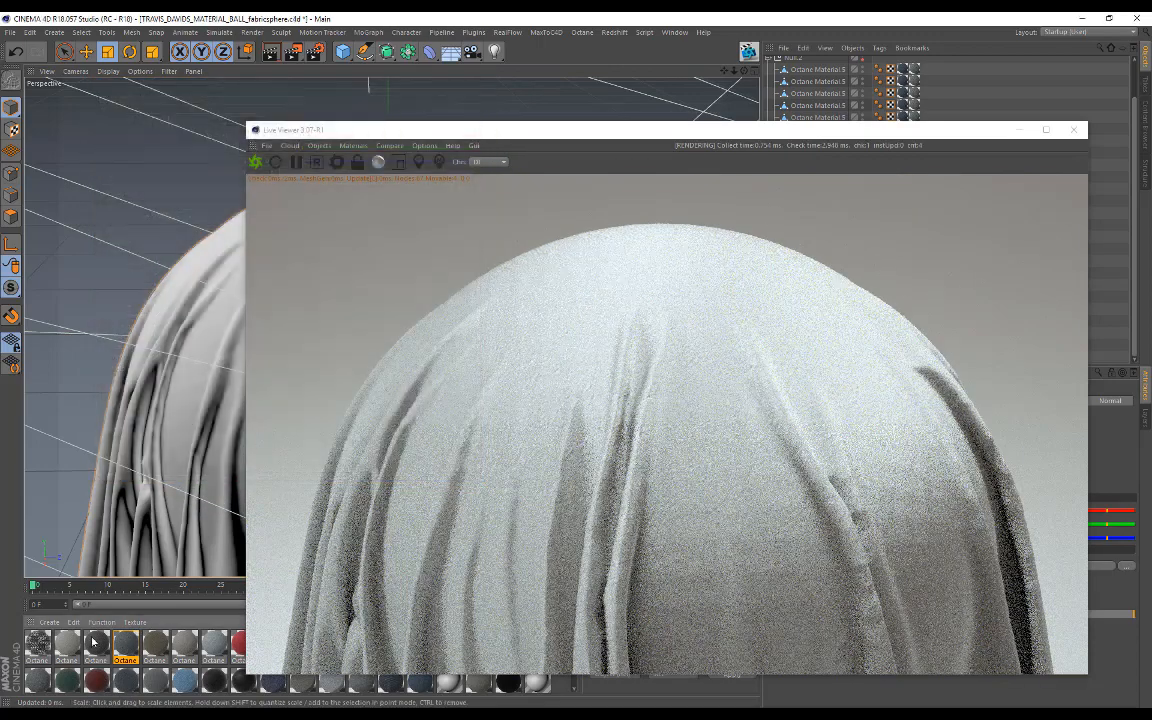
pyautogui.doubleClick(129, 644)
pyautogui.click(206, 248)
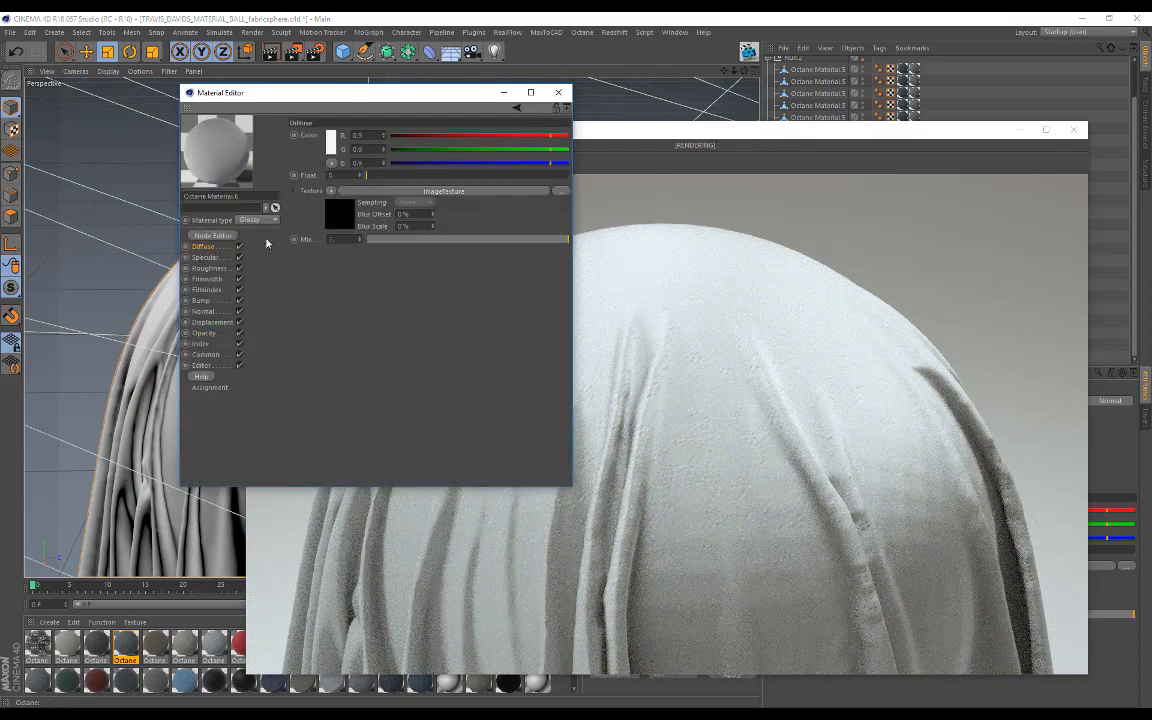
# Load TD_FABRIC31_basecolor.jpg from the Fabric 31 (4K) (Chenille Upholstery 2) folder into the diffuse image texture, declining the project copy.
pyautogui.click(340, 712)
pyautogui.click(272, 668)
pyautogui.click(482, 244)
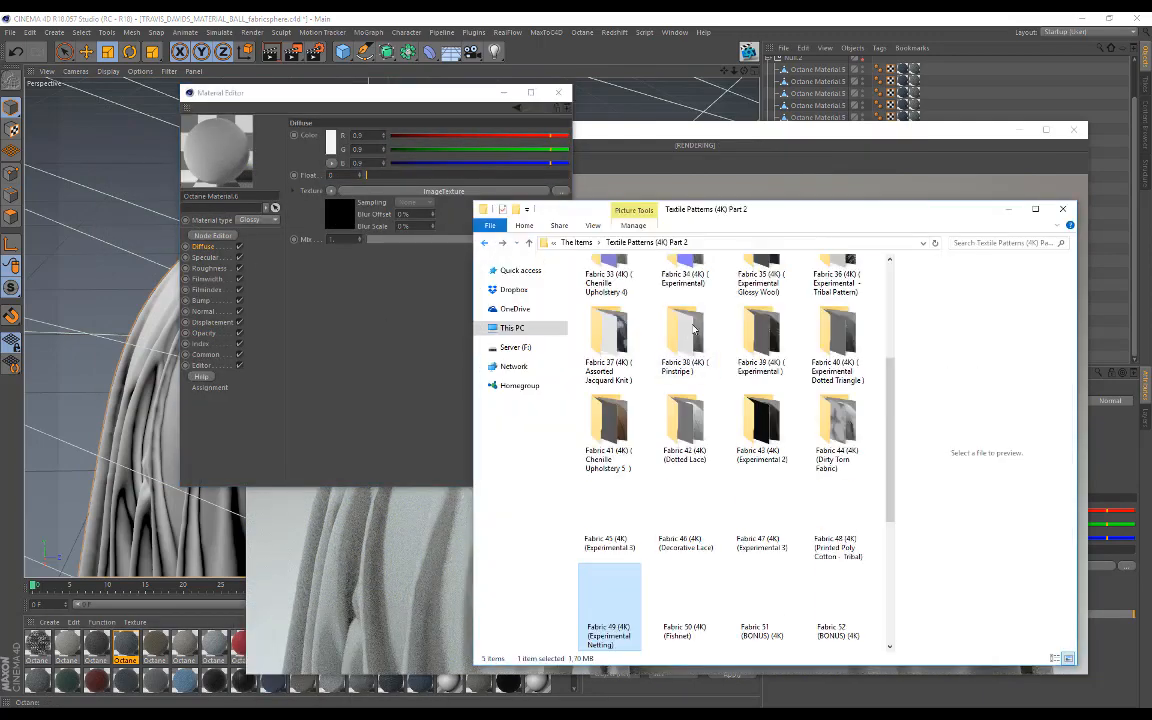
pyautogui.scroll(3, 768, 370)
pyautogui.click(781, 410)
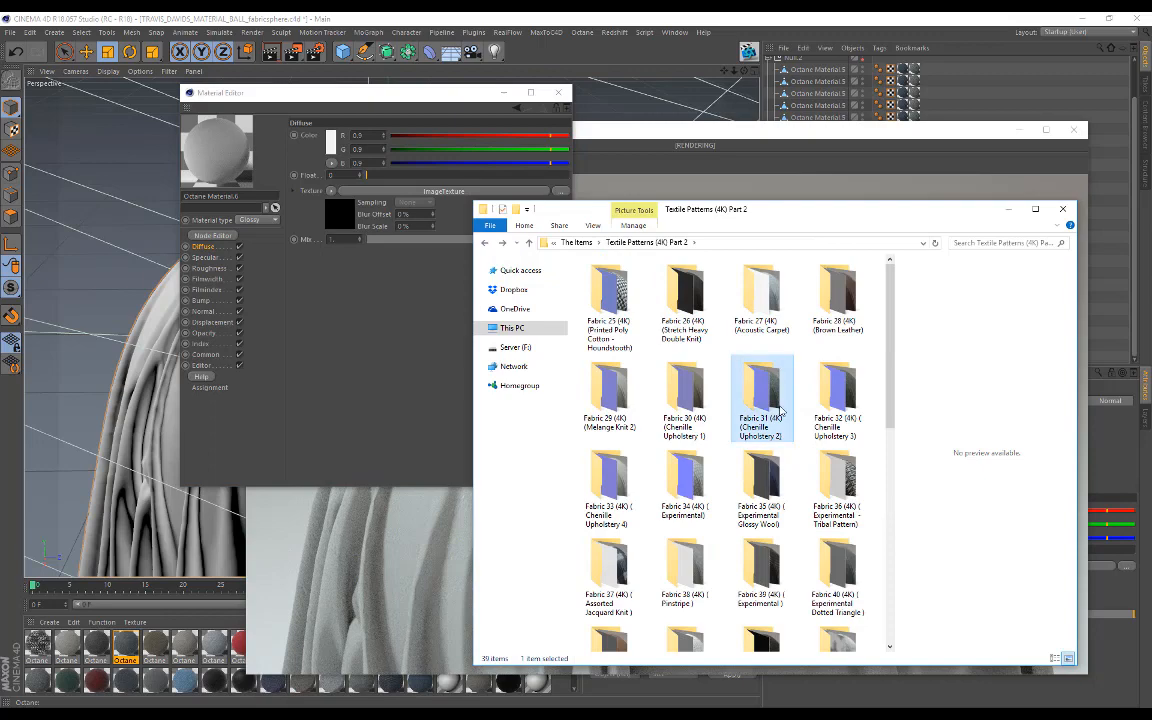
pyautogui.doubleClick(781, 410)
pyautogui.moveTo(688, 298); pyautogui.dragTo(443, 192)
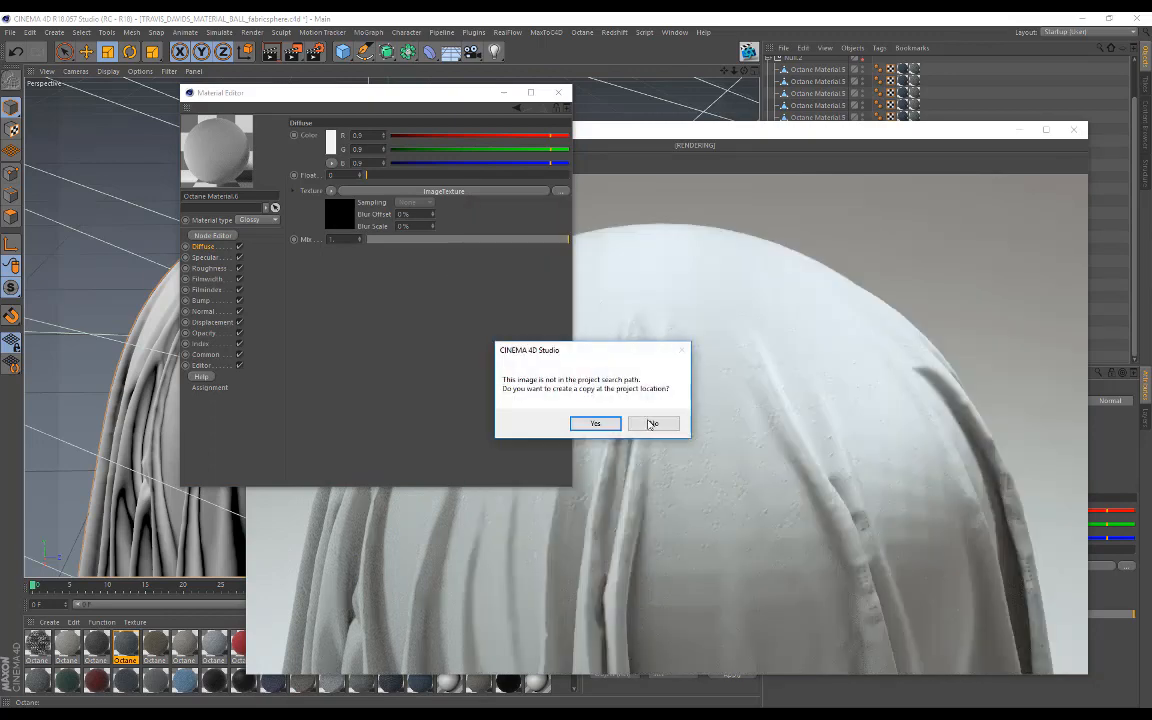
pyautogui.click(650, 423)
# Load TD_FABRIC31_roughness.jpg into Octane Material.6's roughness image texture, declining the project copy.
pyautogui.click(339, 716)
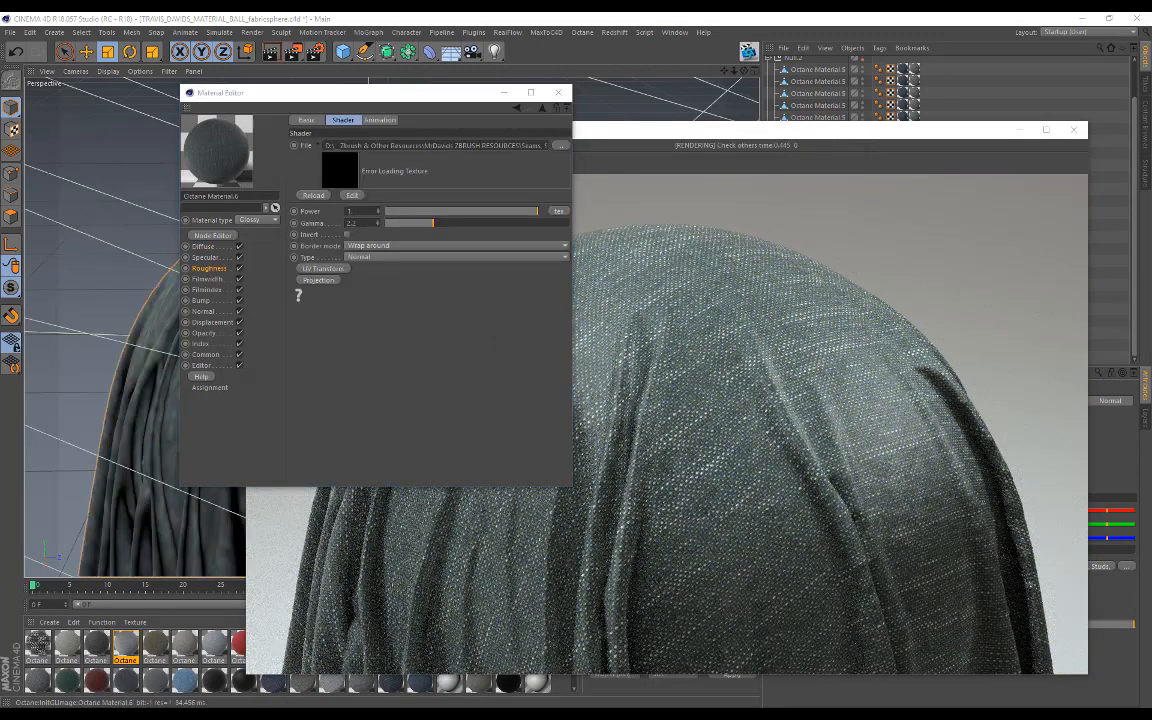
pyautogui.click(290, 670)
pyautogui.moveTo(829, 302); pyautogui.dragTo(346, 172)
pyautogui.click(658, 423)
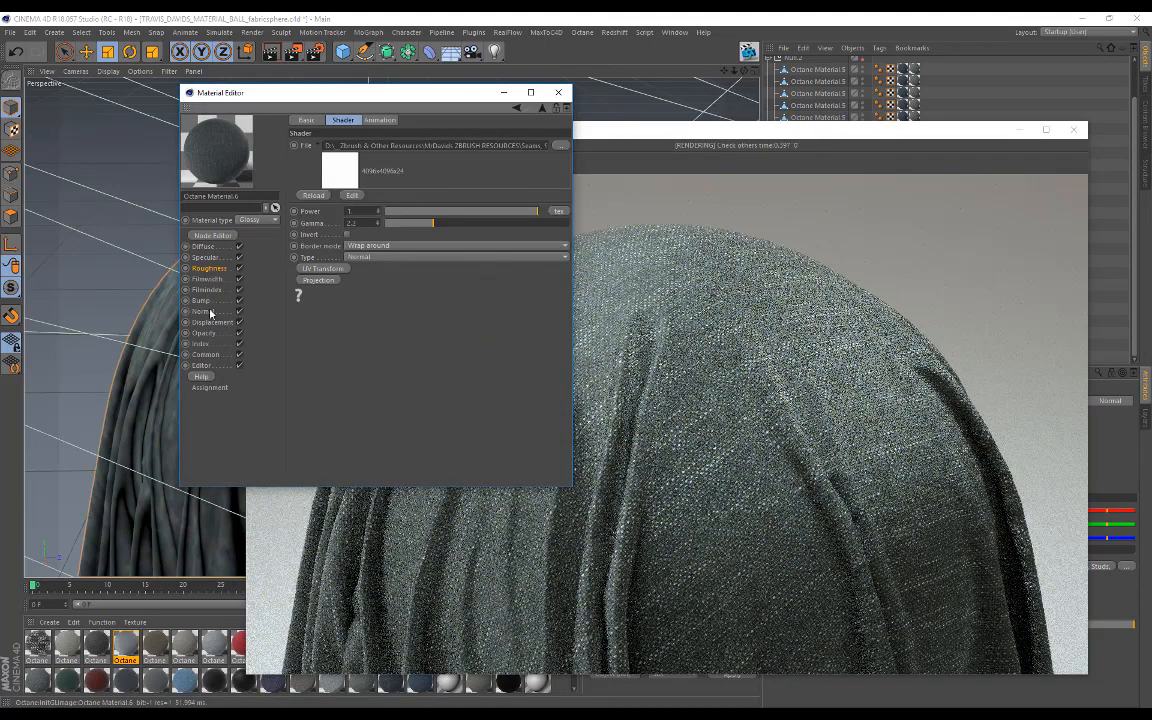
# Load TD_FABRIC31_normal.jpg into Octane Material.6's normal image texture without a project copy, and move the Live Viewer over the viewport.
pyautogui.click(204, 311)
pyautogui.click(339, 716)
pyautogui.click(295, 667)
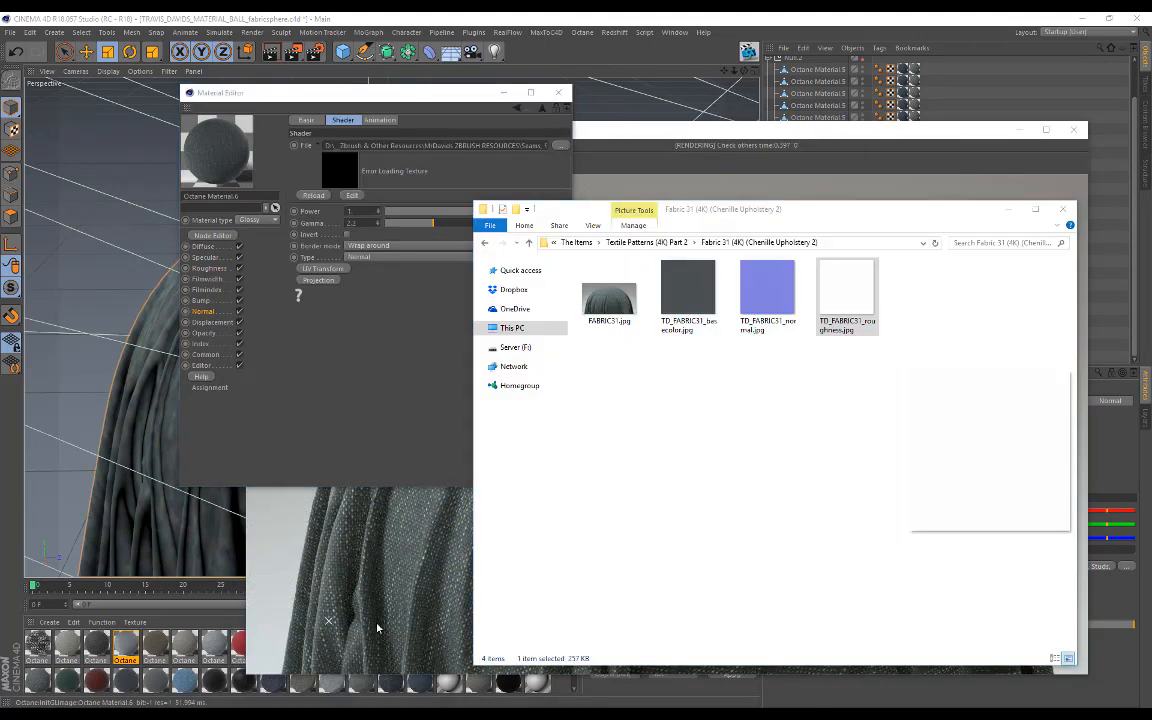
pyautogui.moveTo(768, 292); pyautogui.dragTo(346, 176)
pyautogui.click(652, 422)
pyautogui.moveTo(722, 137); pyautogui.dragTo(474, 126)
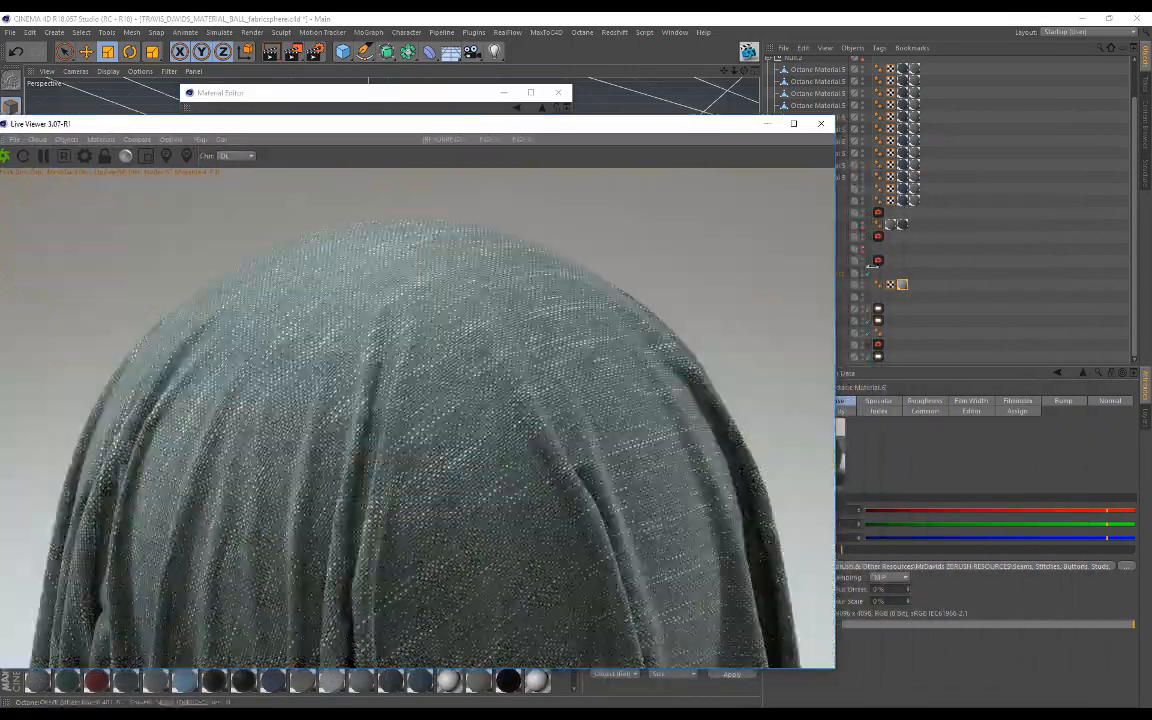
# Apply the netting material Octane Material.7 over the chenille material on the draped object and preview the layered render.
pyautogui.moveTo(673, 136); pyautogui.dragTo(567, 140)
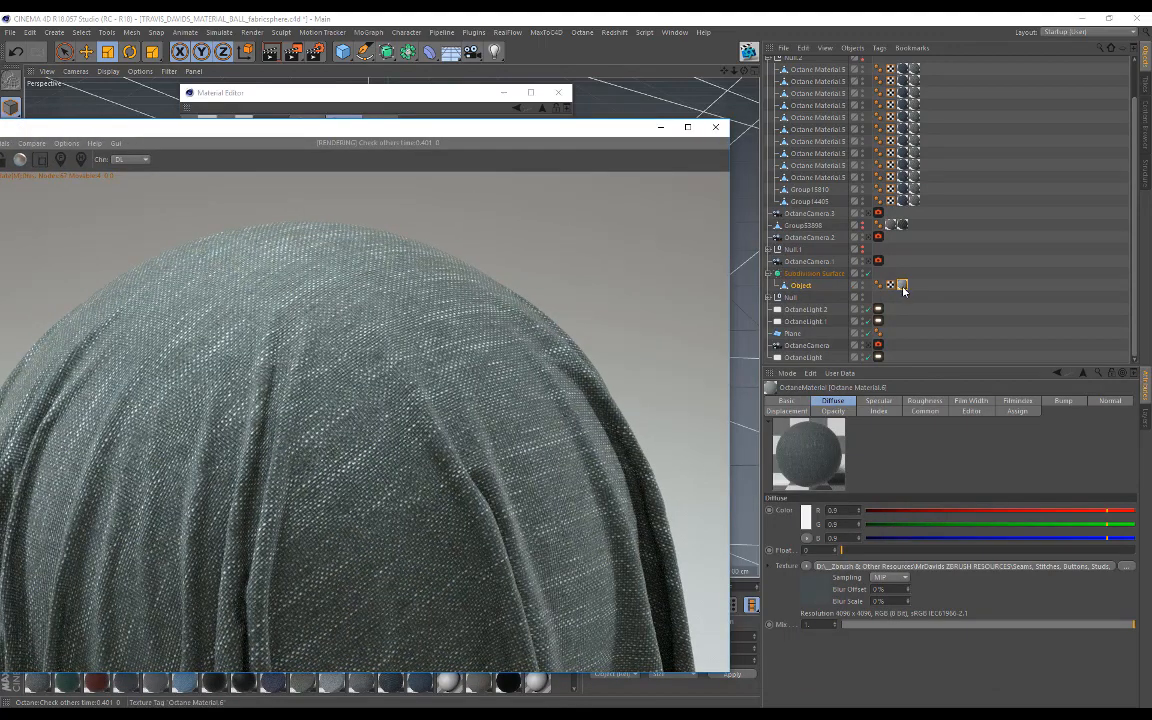
pyautogui.moveTo(296, 127); pyautogui.dragTo(727, 122)
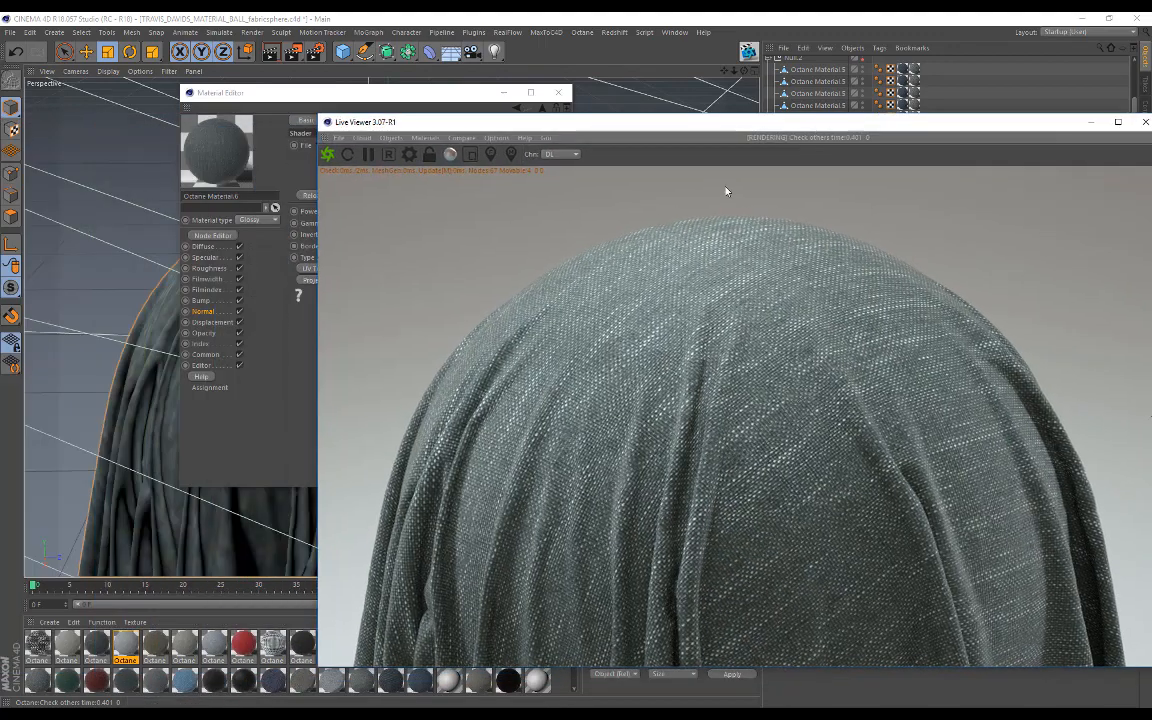
pyautogui.click(35, 647)
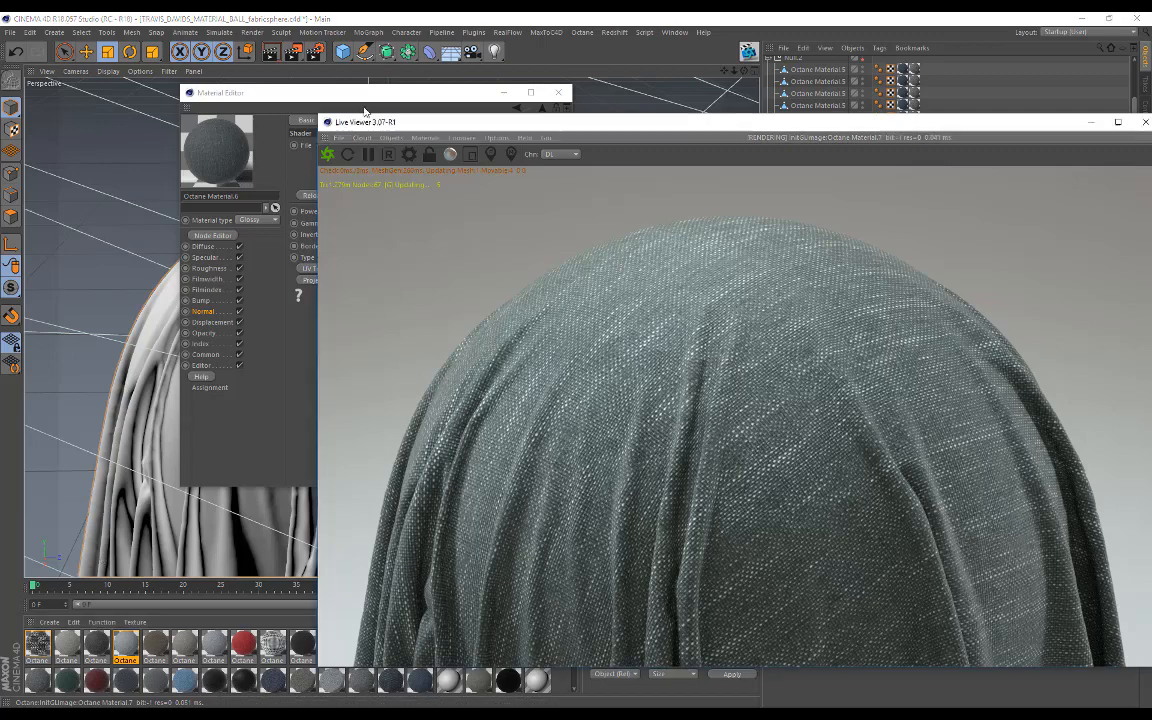
pyautogui.moveTo(603, 121); pyautogui.dragTo(350, 105)
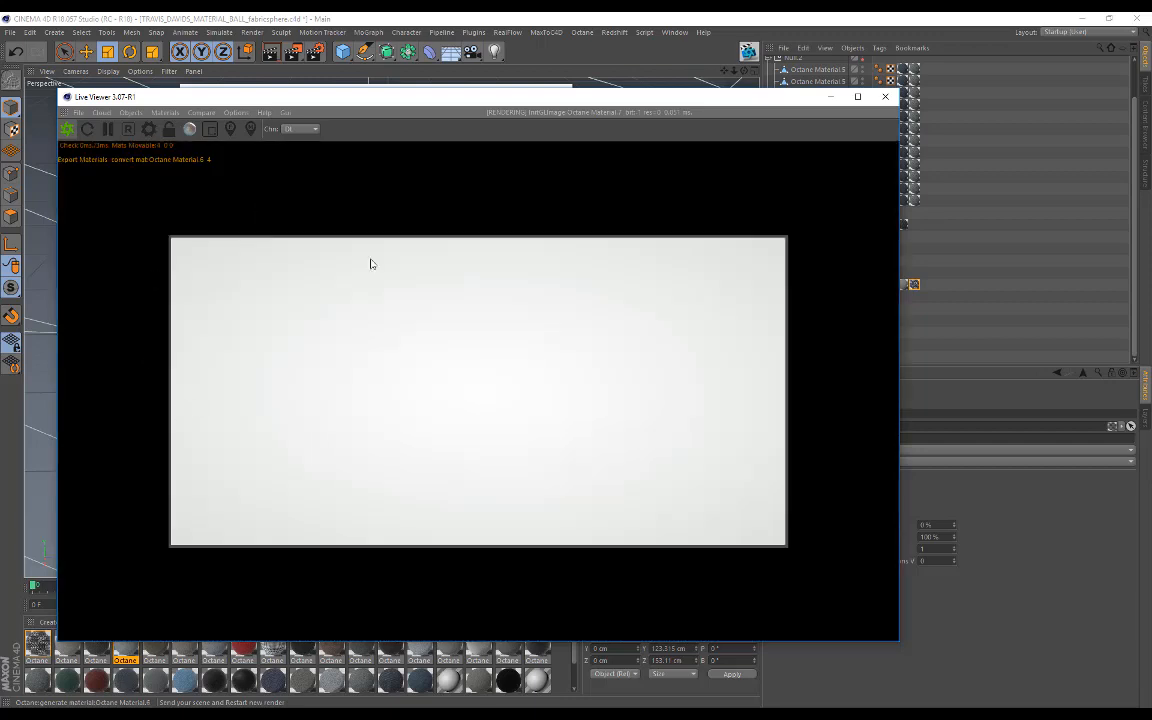
pyautogui.moveTo(632, 104); pyautogui.dragTo(534, 101)
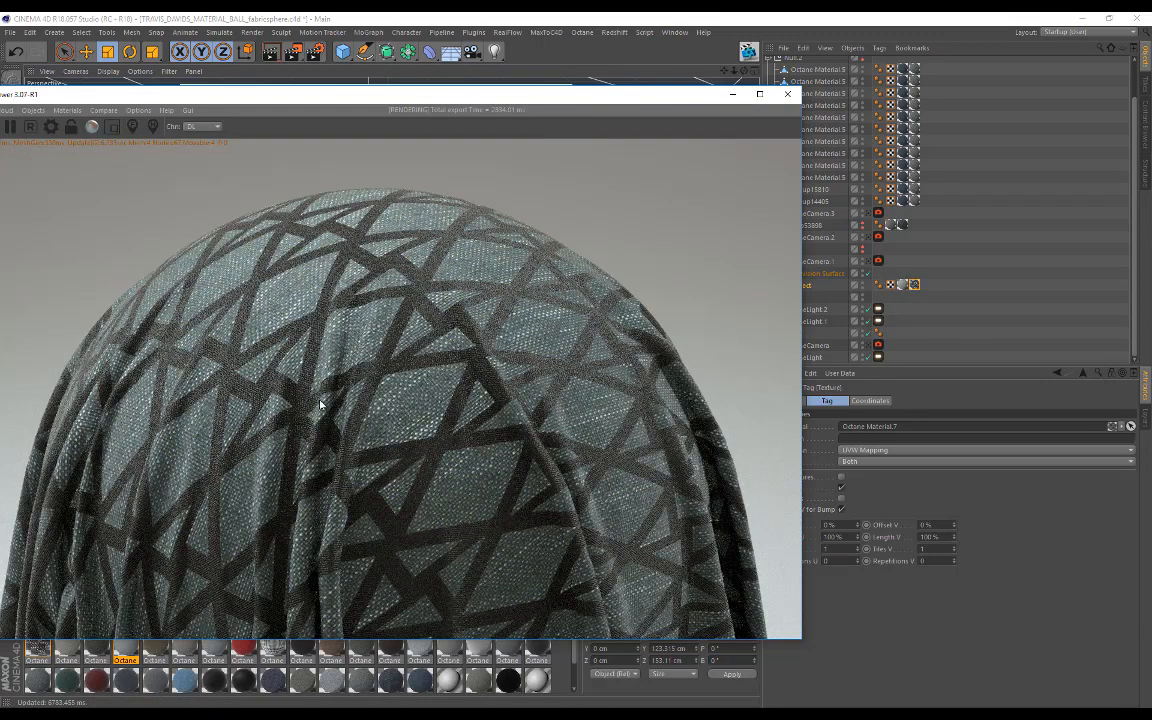
# Move the Octane Material.7 netting tag ahead of the chenille tag on the draped object and preview the changed layer order.
pyautogui.click(914, 287)
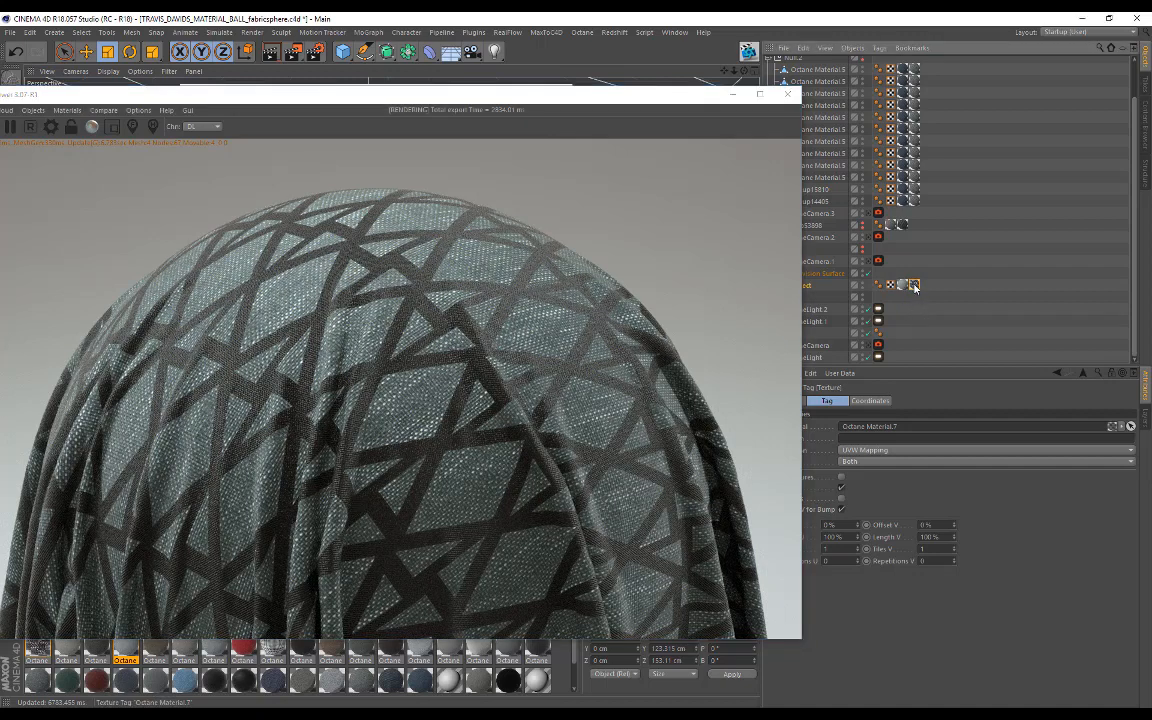
pyautogui.click(901, 284)
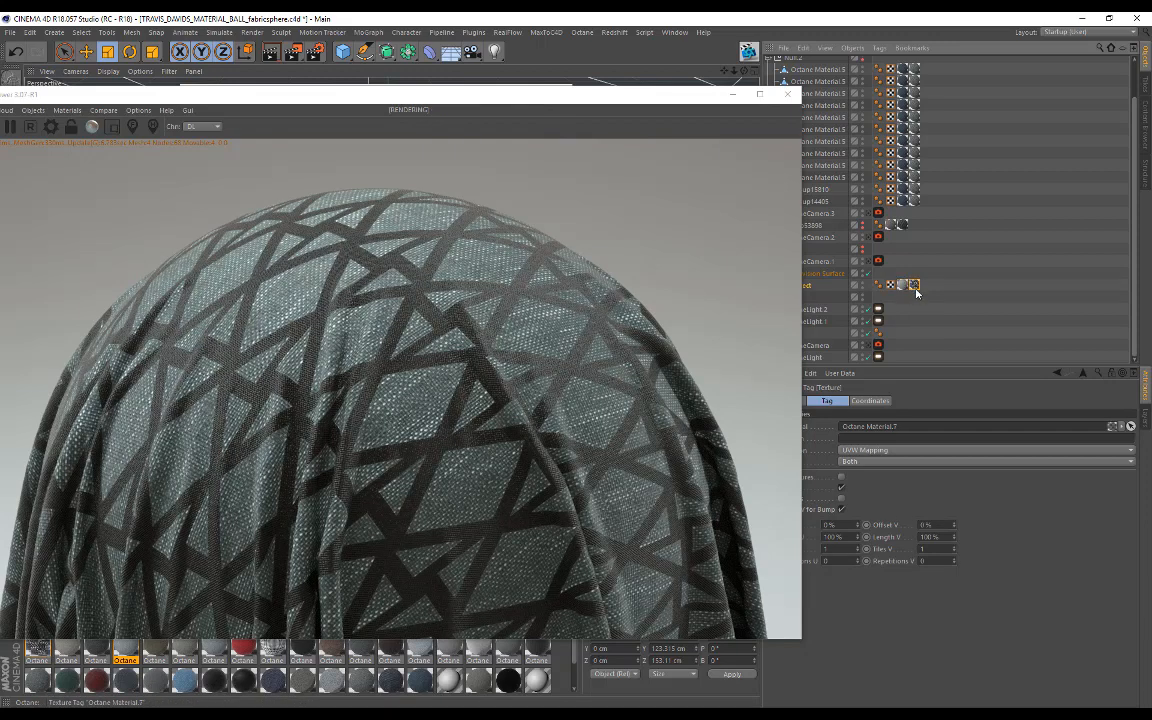
pyautogui.moveTo(897, 292); pyautogui.dragTo(898, 290)
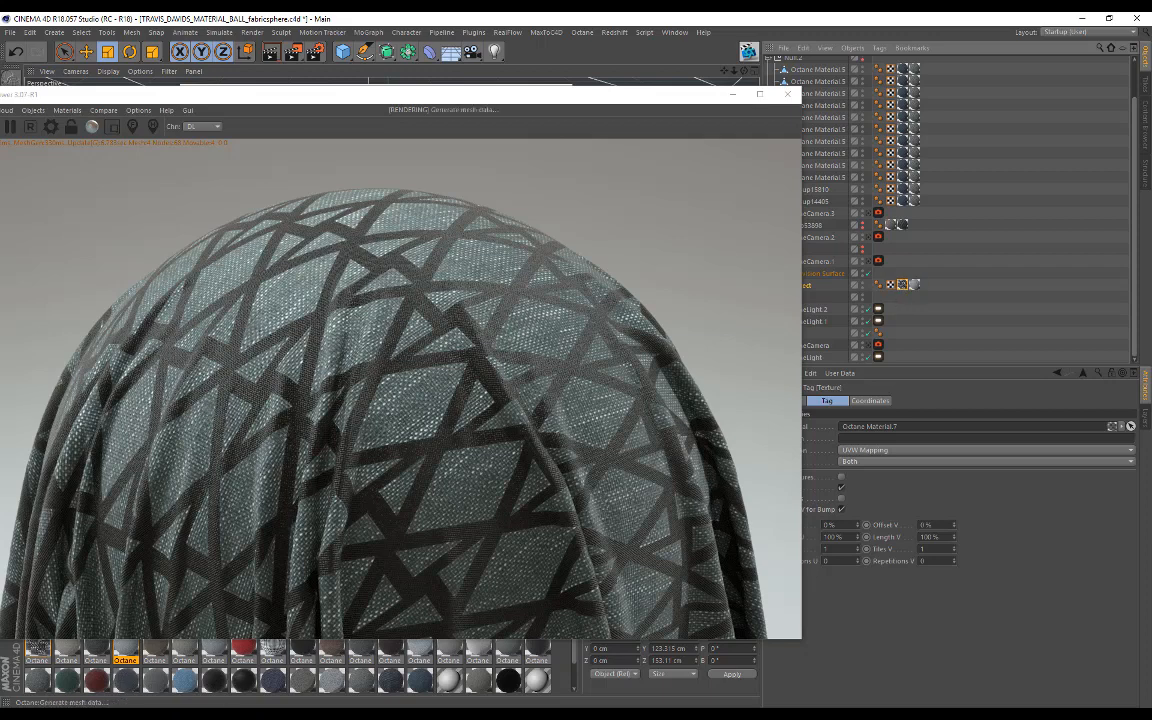
pyautogui.moveTo(97, 93); pyautogui.dragTo(175, 95)
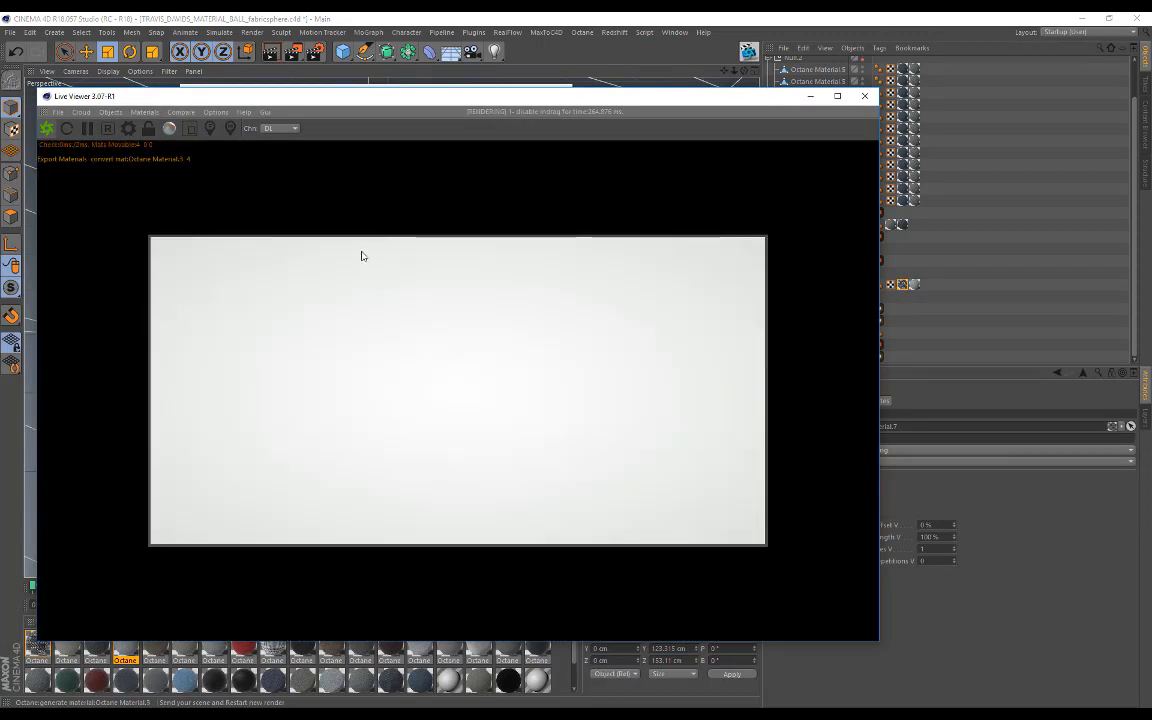
pyautogui.moveTo(646, 101); pyautogui.dragTo(615, 98)
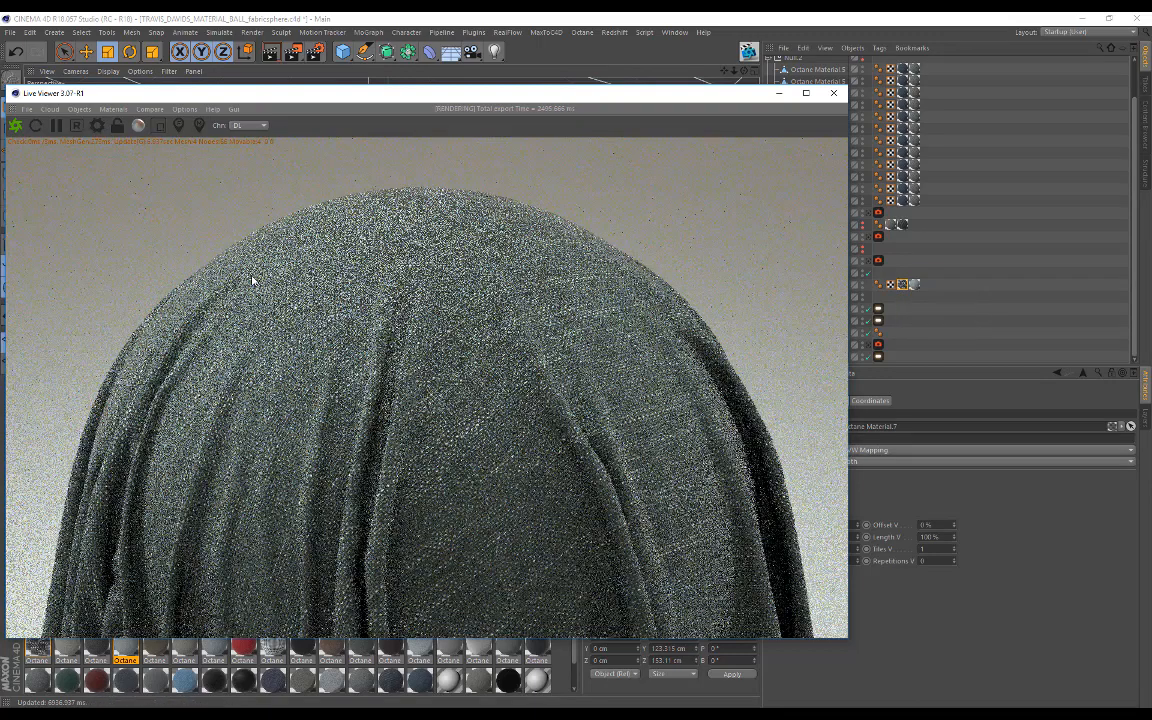
# Move the netting tag back after the chenille tag on the draped object and restart the live render.
pyautogui.moveTo(906, 291); pyautogui.dragTo(922, 287)
pyautogui.click(17, 126)
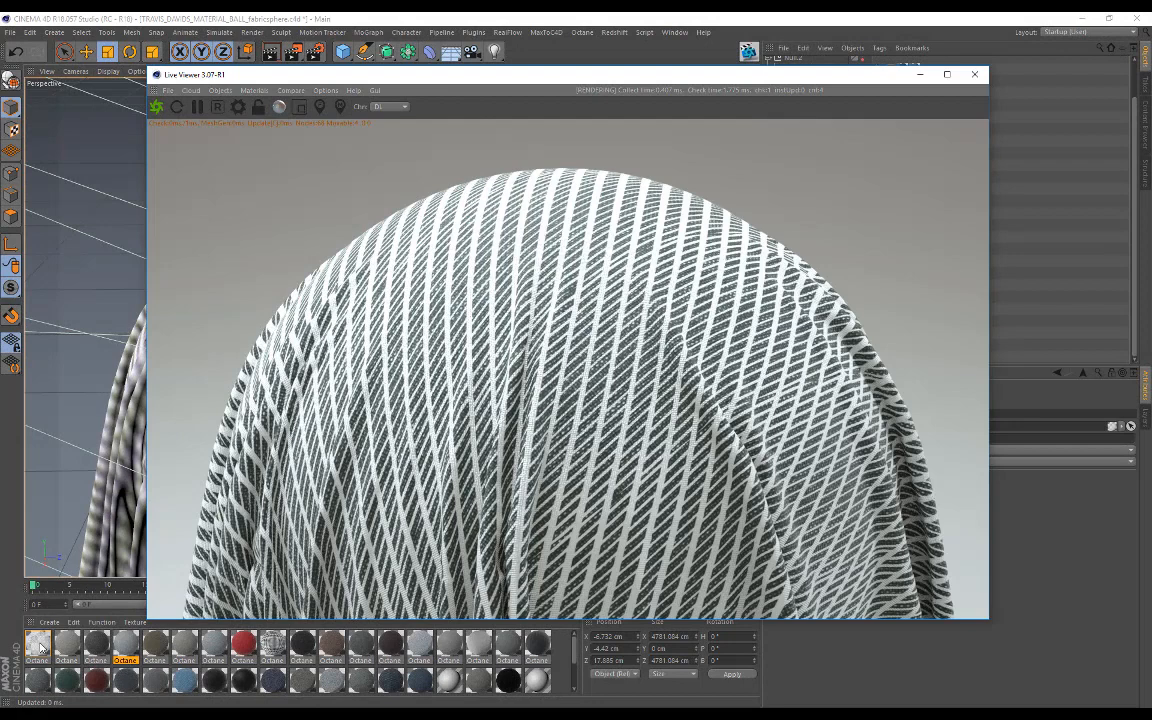
pyautogui.moveTo(520, 74); pyautogui.dragTo(447, 62)
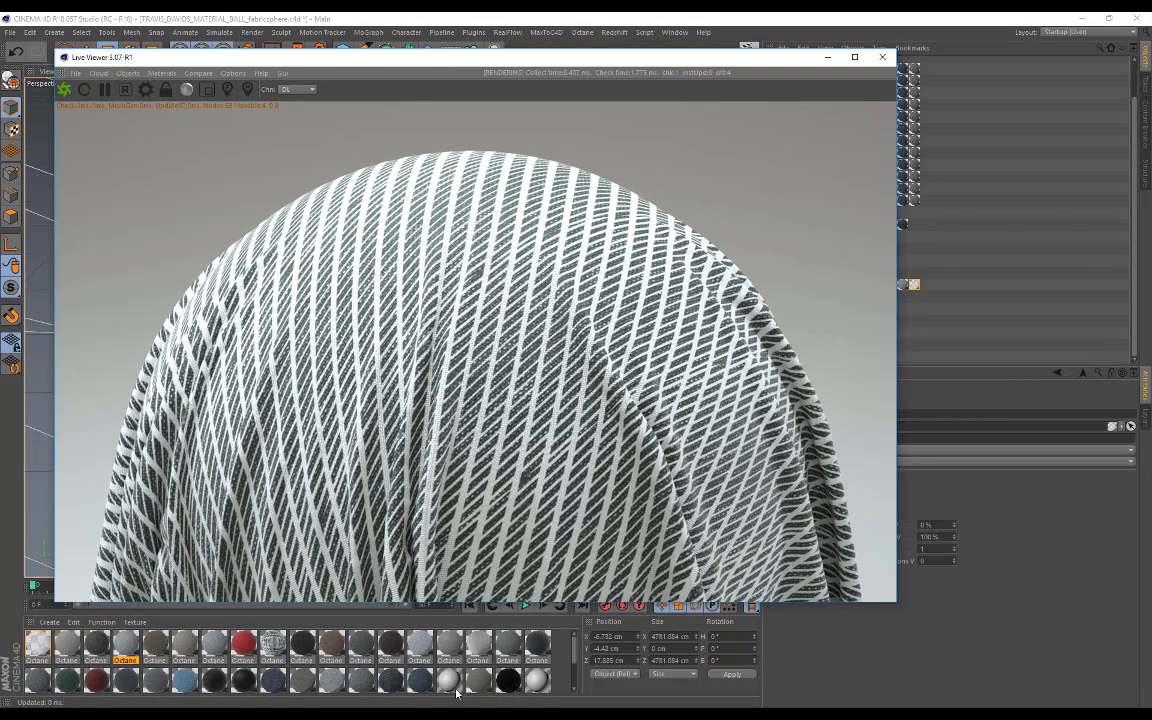
# Compare the reference image FABRIC51(EXPERIMENTAL NETTING 2).jpg from the Fabric 51 (BONUS) (4K) folder with the layered striped render.
pyautogui.click(290, 668)
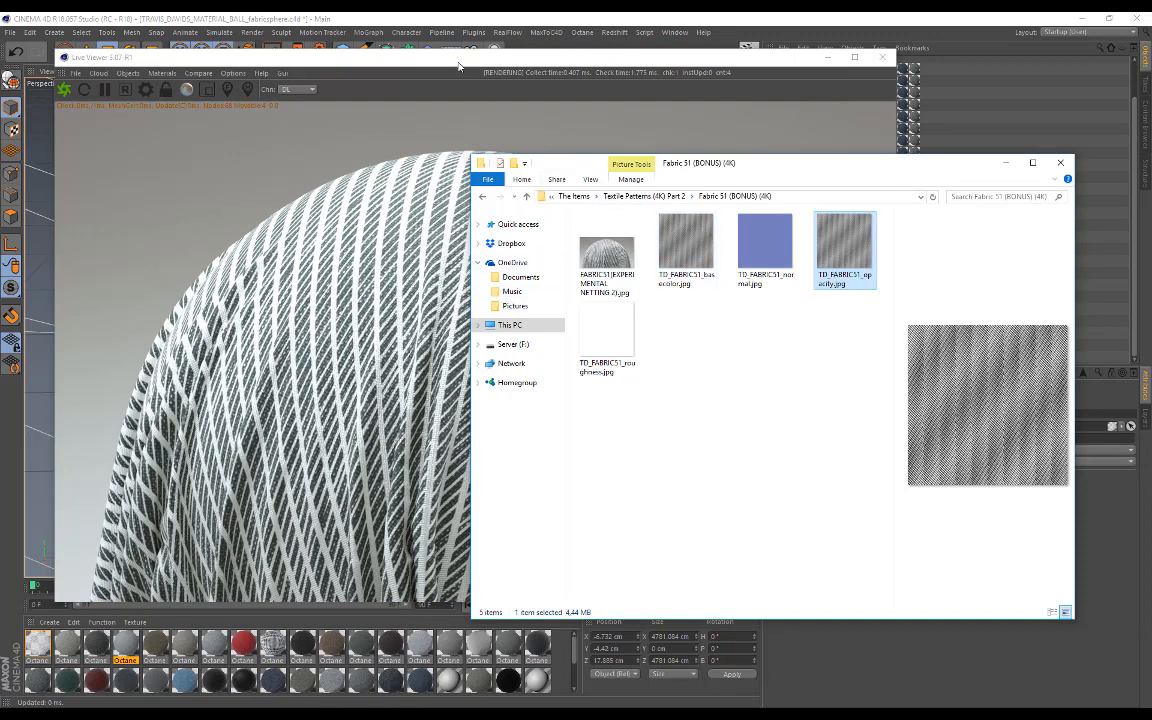
pyautogui.doubleClick(607, 252)
pyautogui.click(533, 215)
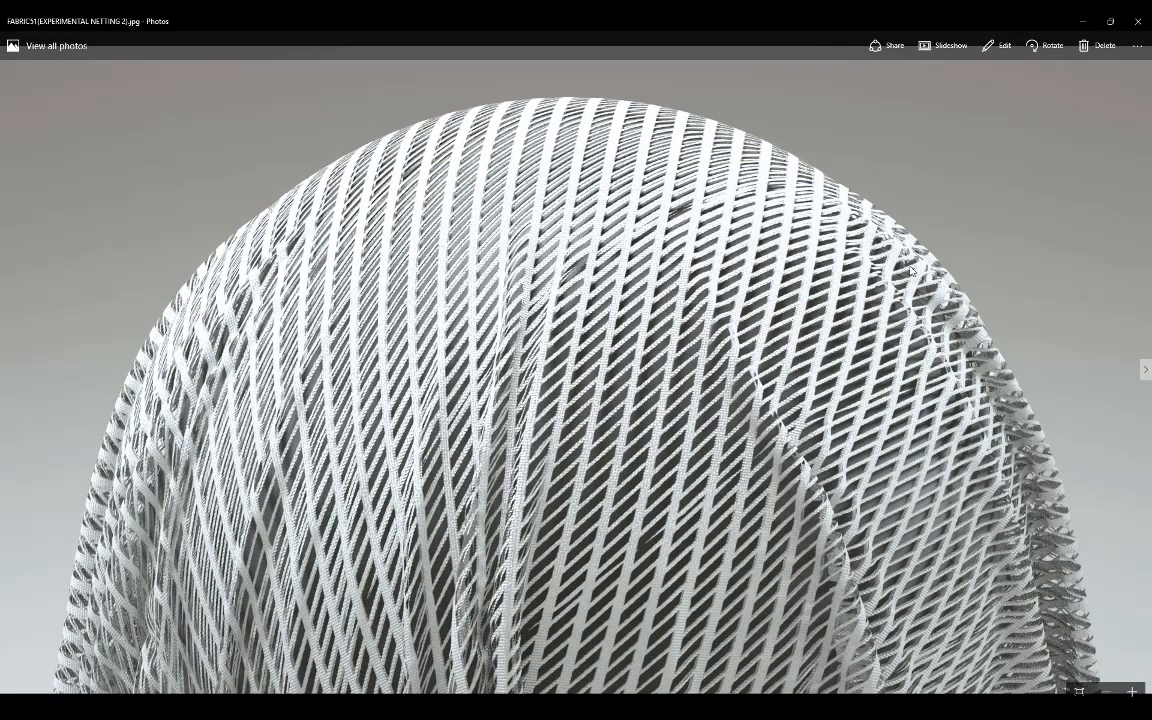
pyautogui.click(1110, 21)
pyautogui.click(565, 203)
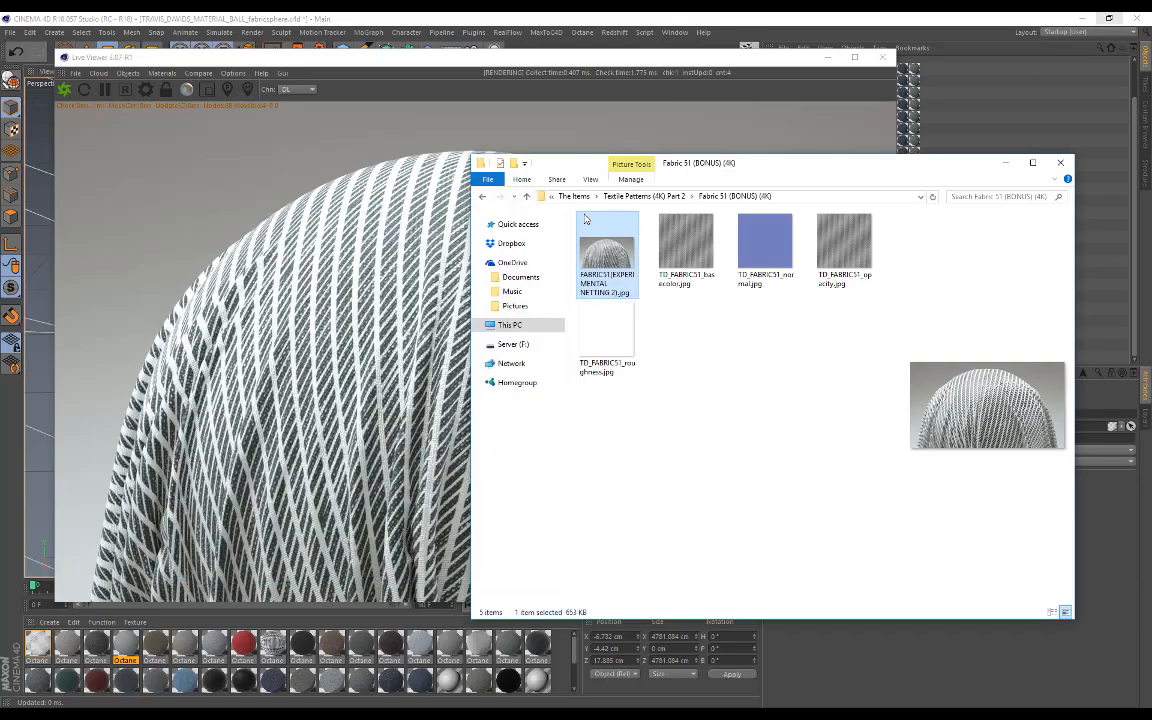
pyautogui.click(330, 66)
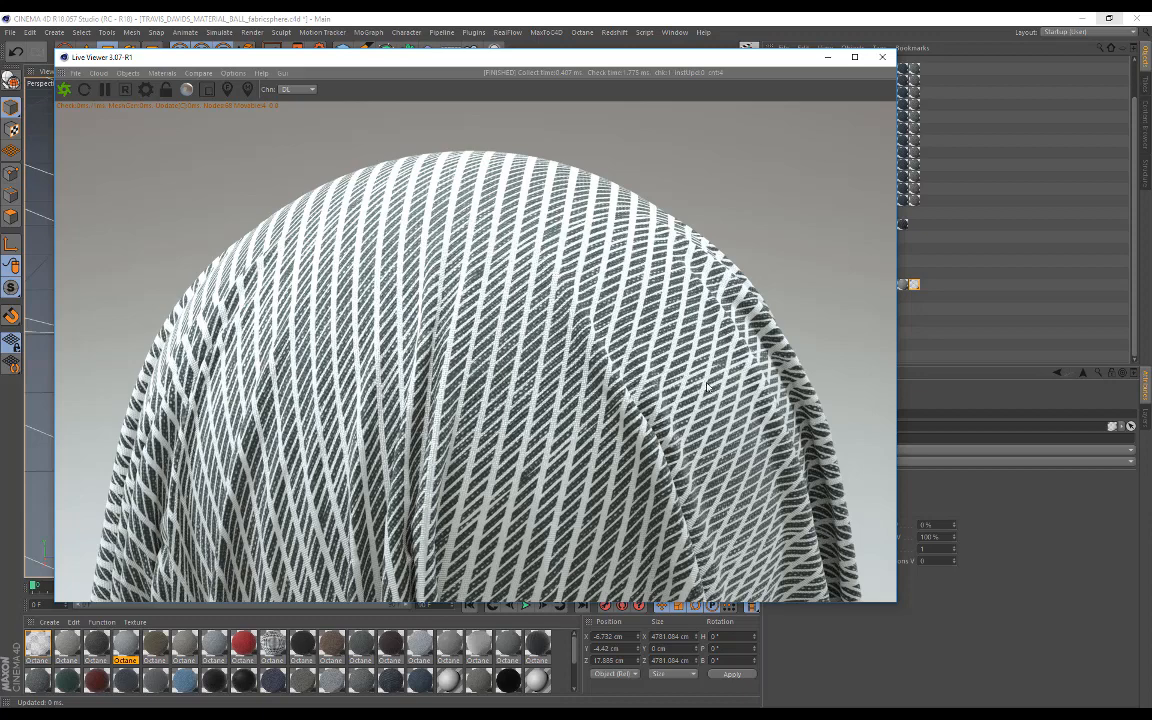
pyautogui.click(290, 716)
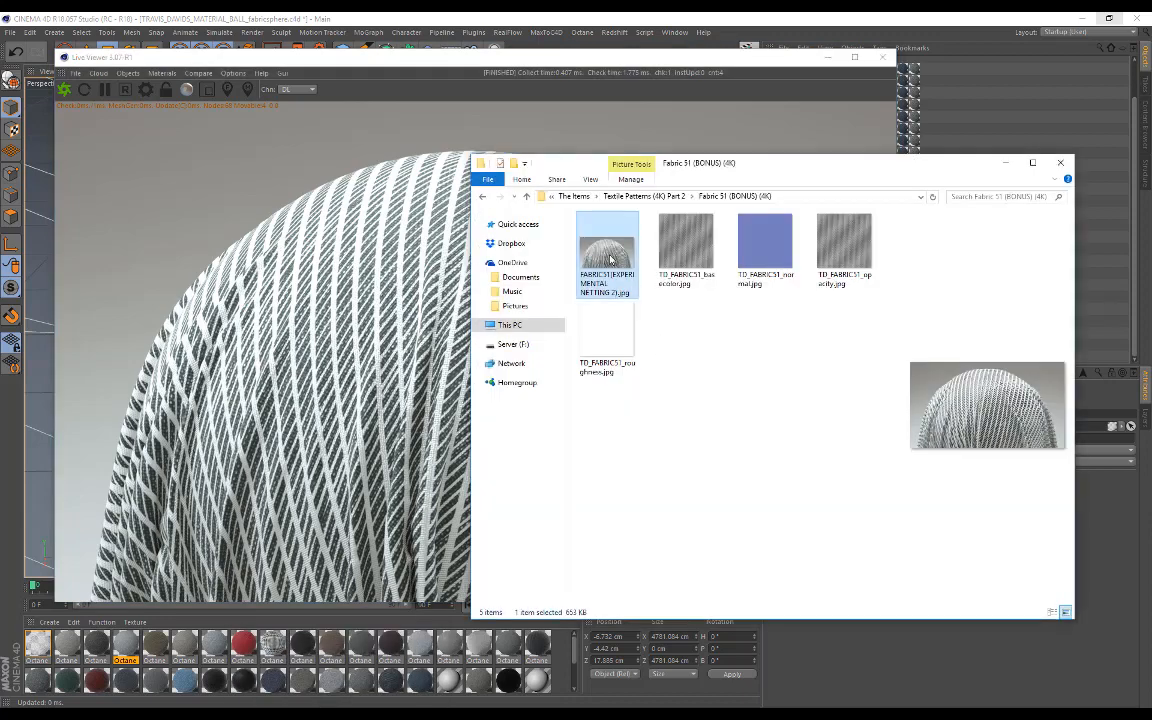
pyautogui.doubleClick(605, 280)
pyautogui.click(532, 214)
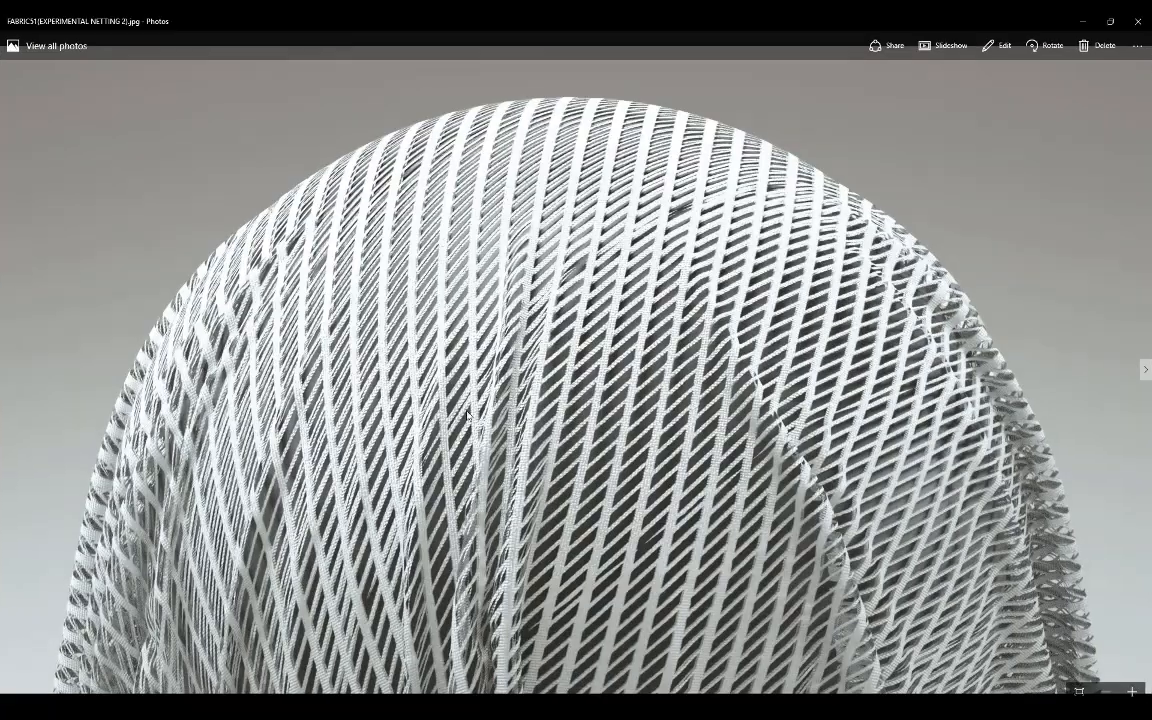
pyautogui.click(1110, 21)
pyautogui.click(508, 193)
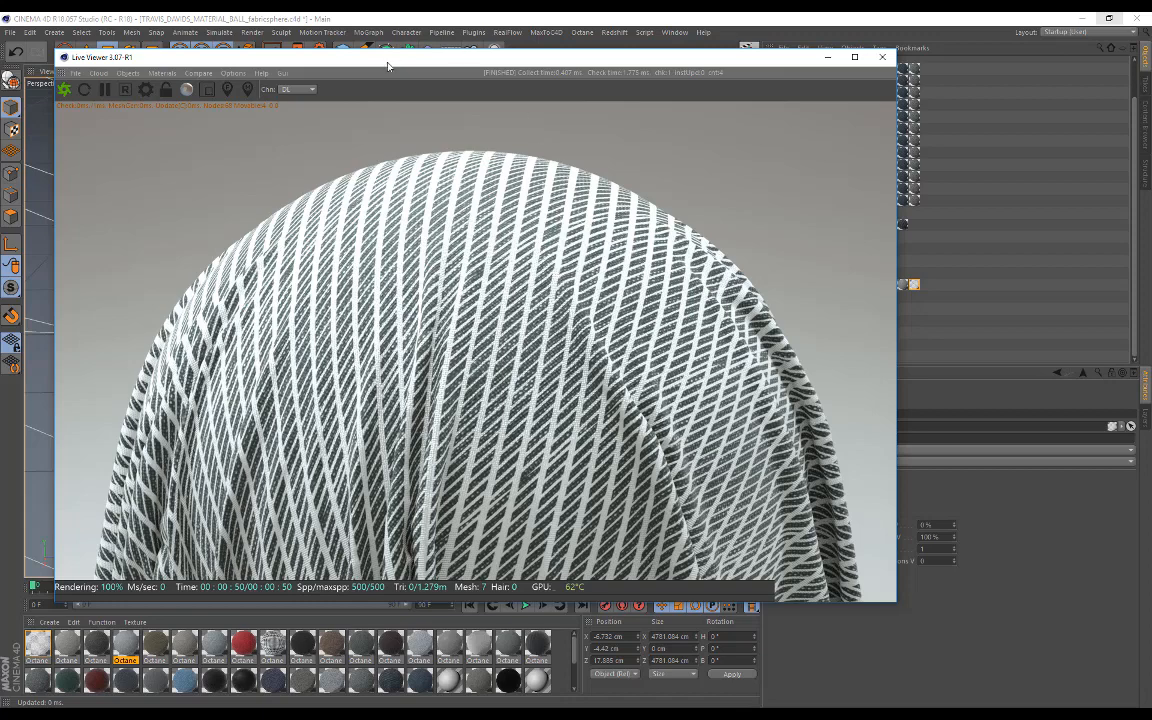
# Examine the order of the chenille and striped netting texture tags on the draped object alongside the finished render.
pyautogui.moveTo(388, 66); pyautogui.dragTo(364, 83)
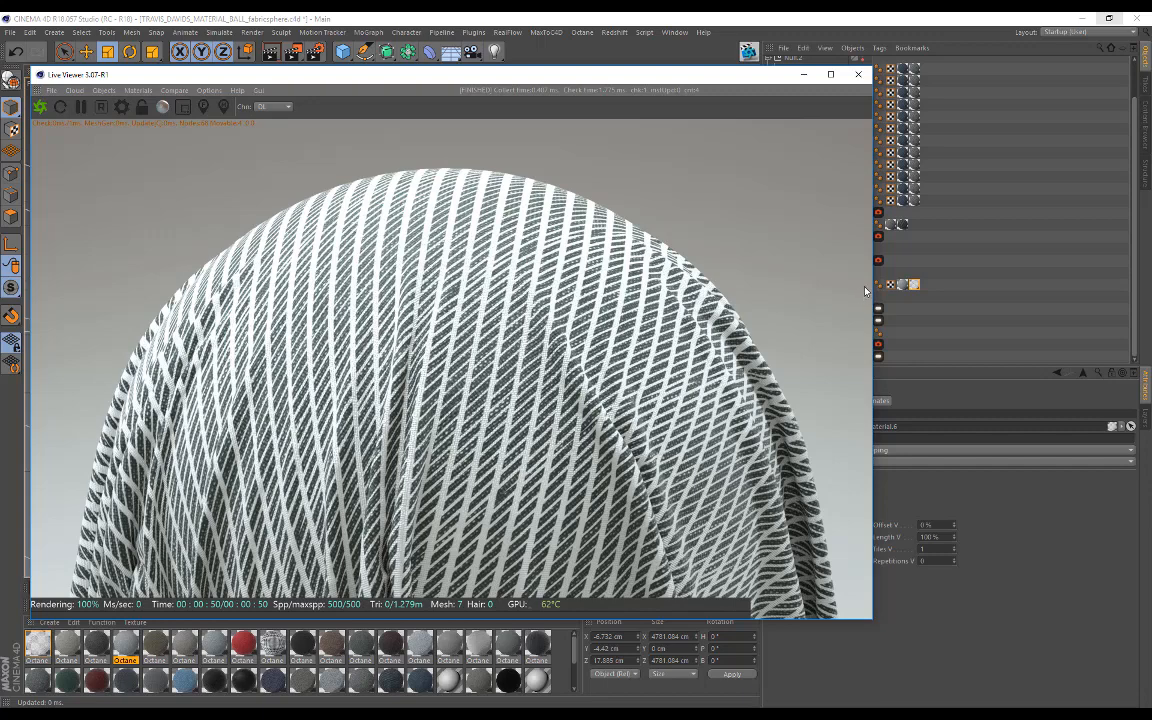
pyautogui.moveTo(636, 78); pyautogui.dragTo(560, 74)
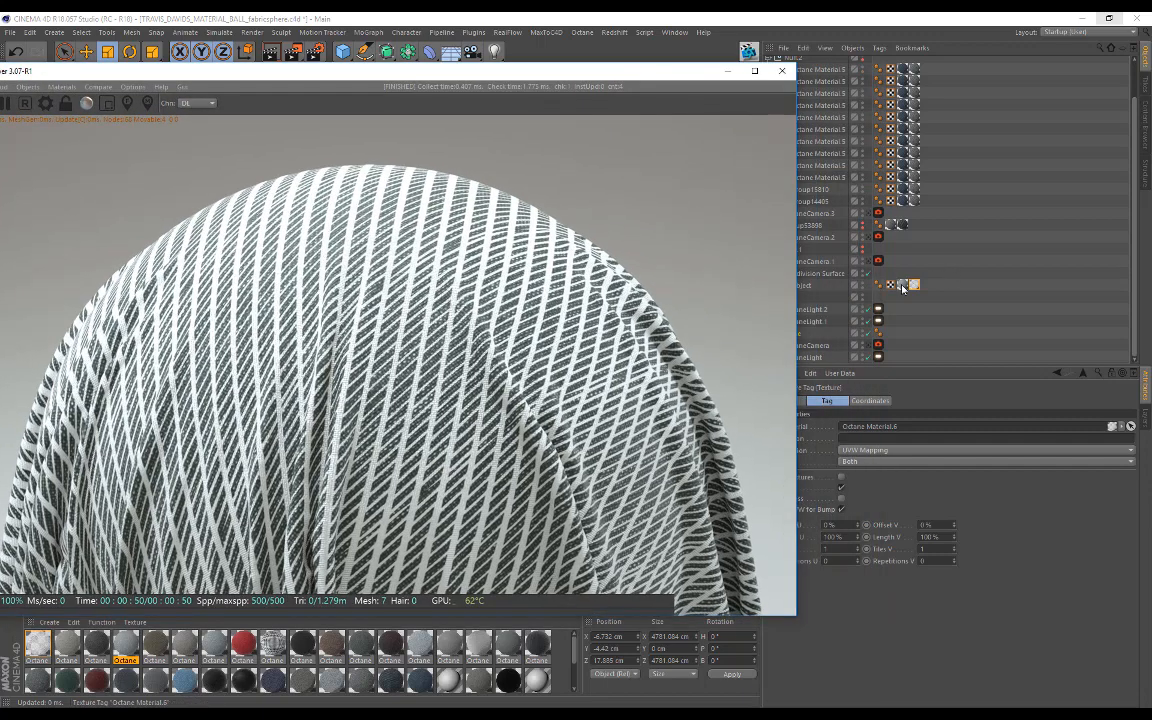
pyautogui.click(914, 285)
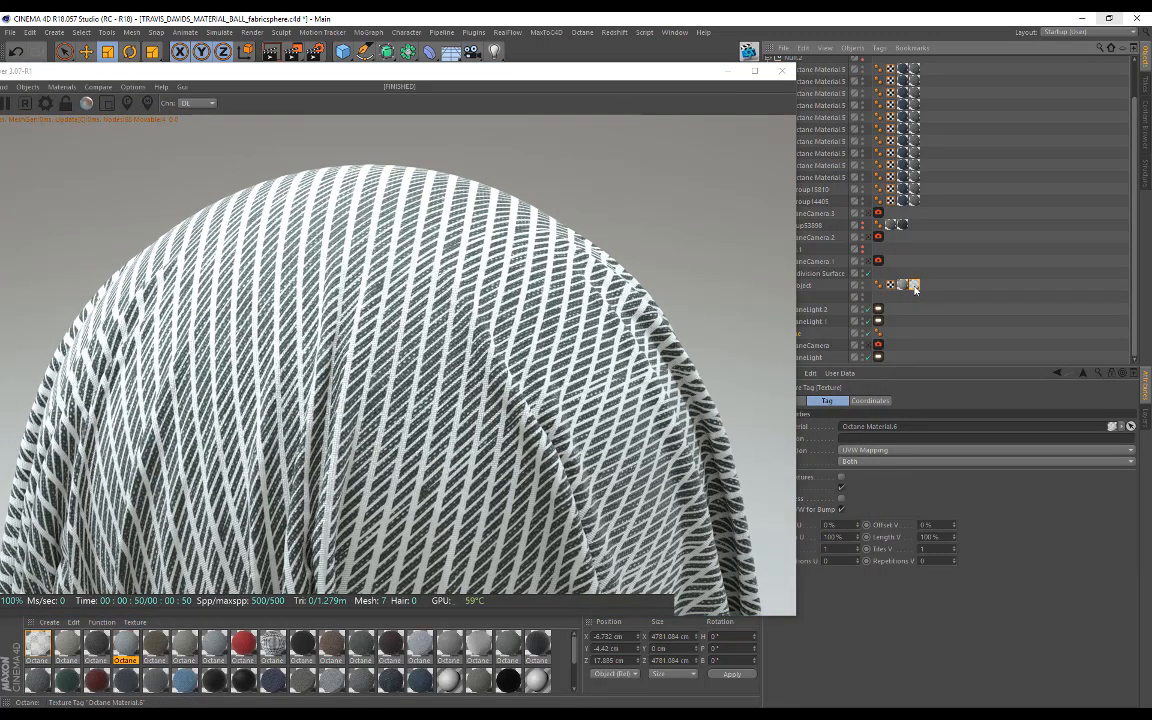
pyautogui.moveTo(914, 285); pyautogui.dragTo(904, 291)
pyautogui.click(581, 303)
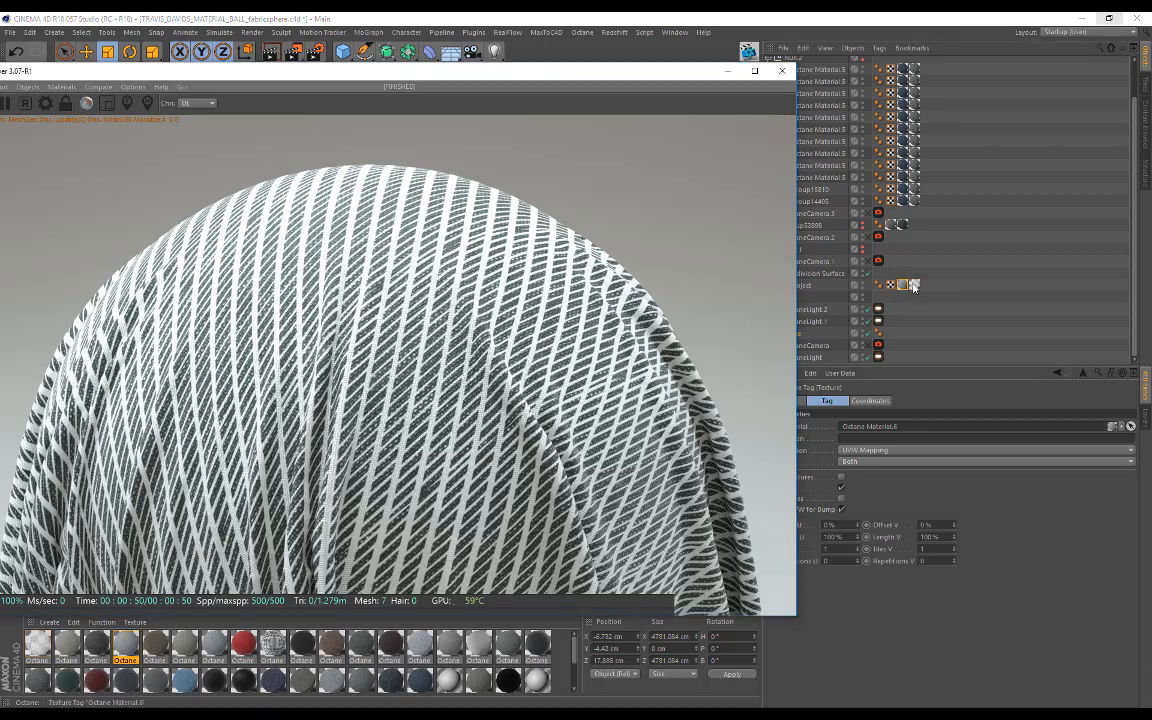
pyautogui.moveTo(274, 80); pyautogui.dragTo(396, 85)
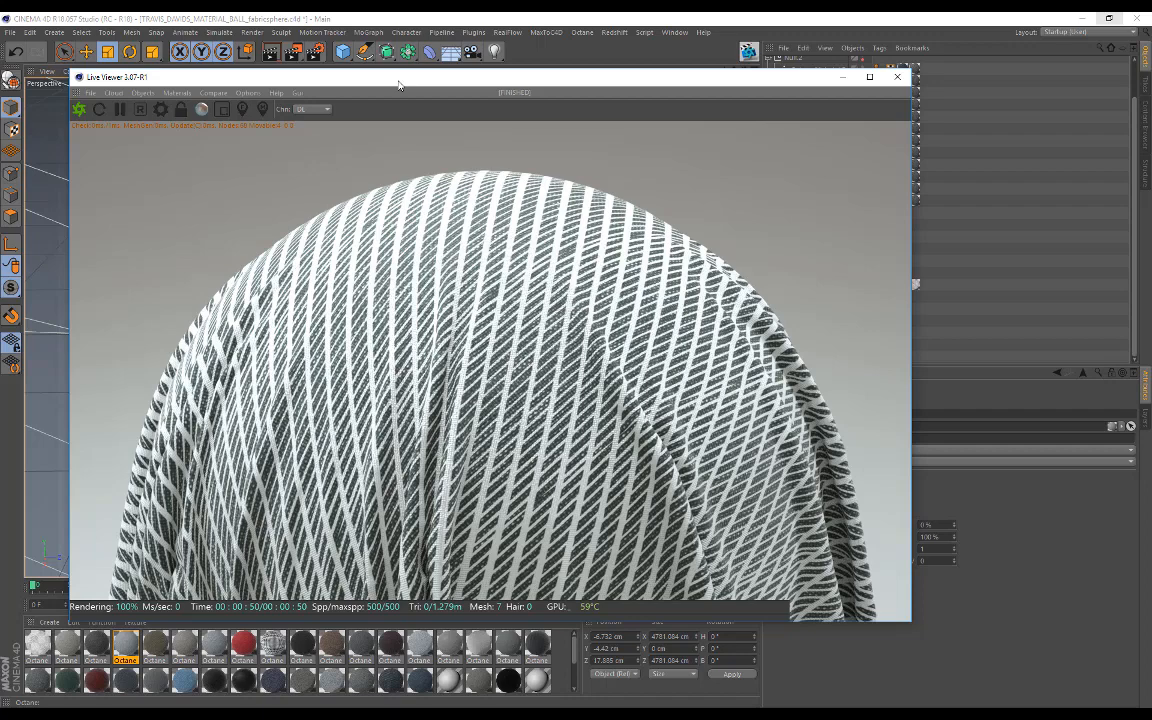
pyautogui.moveTo(398, 85); pyautogui.dragTo(296, 76)
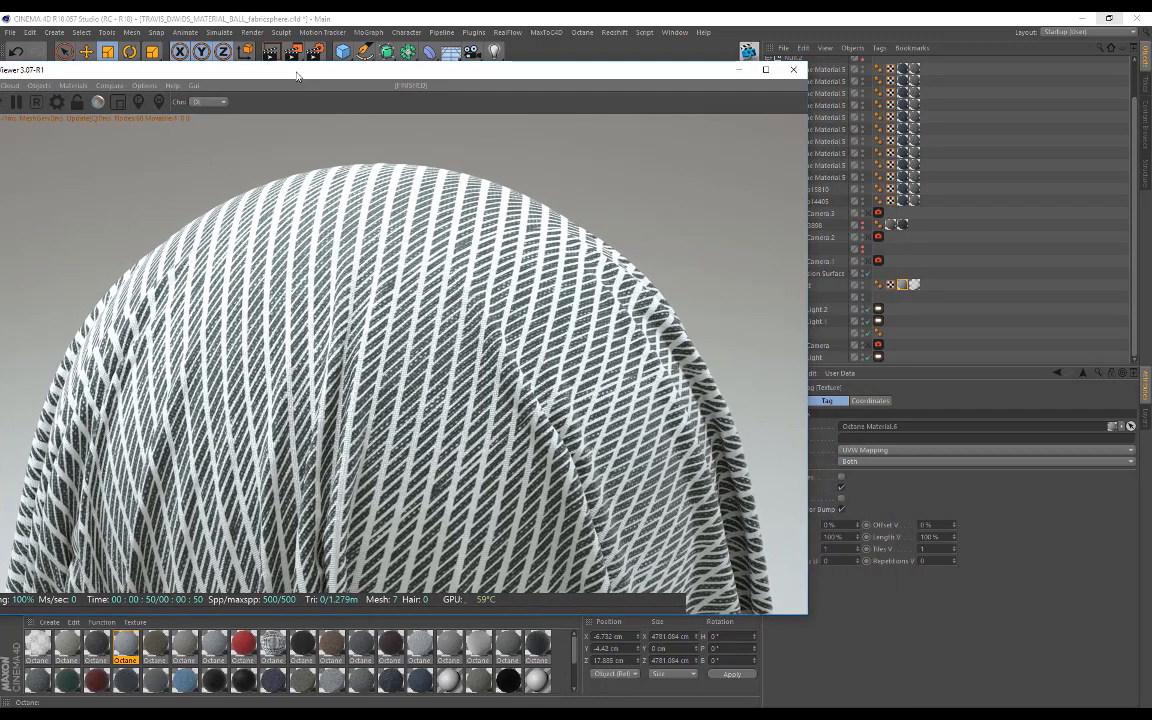
pyautogui.click(903, 285)
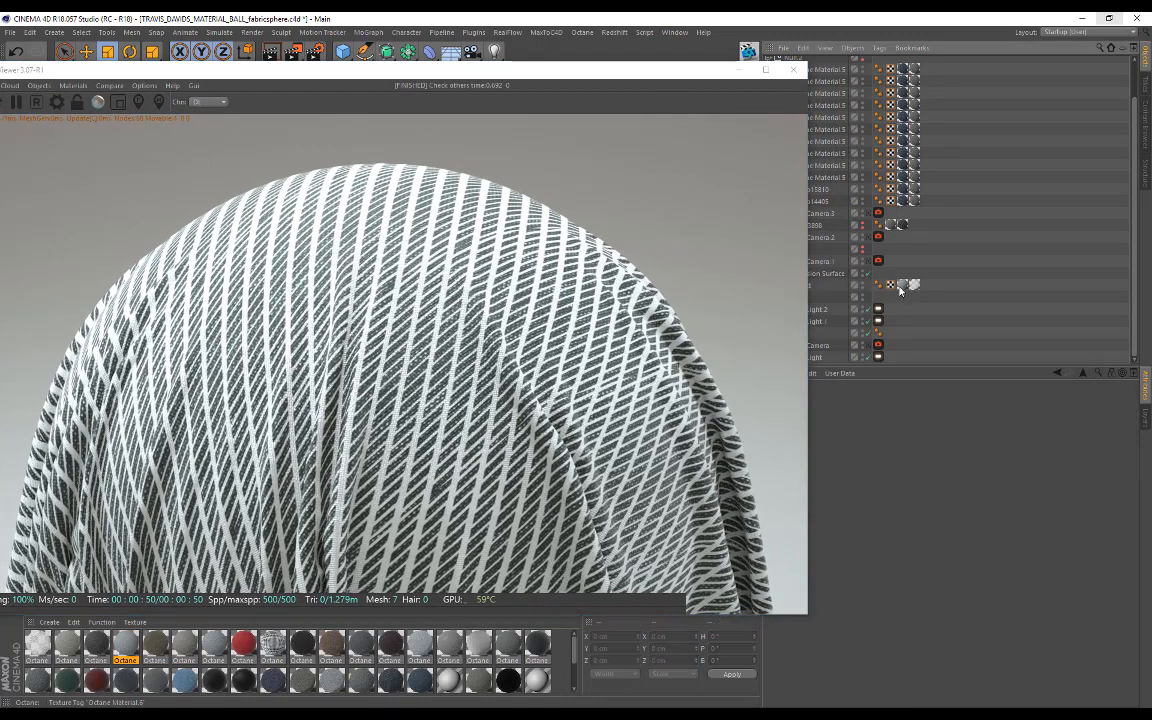